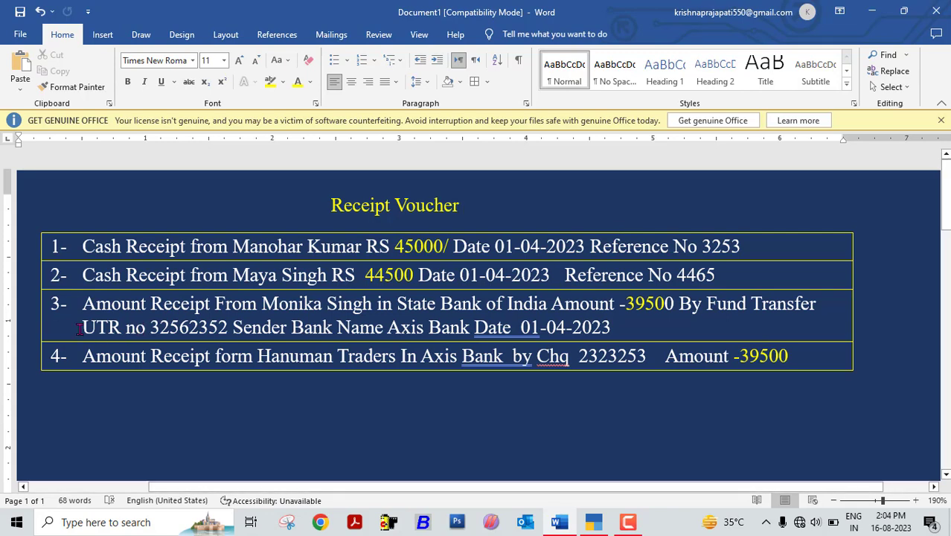
Review the two bank receipt entries in the Receipt Voucher list, including the UTR, sender bank, cheque and amount details.
left_click_drag(81, 328, 221, 327)
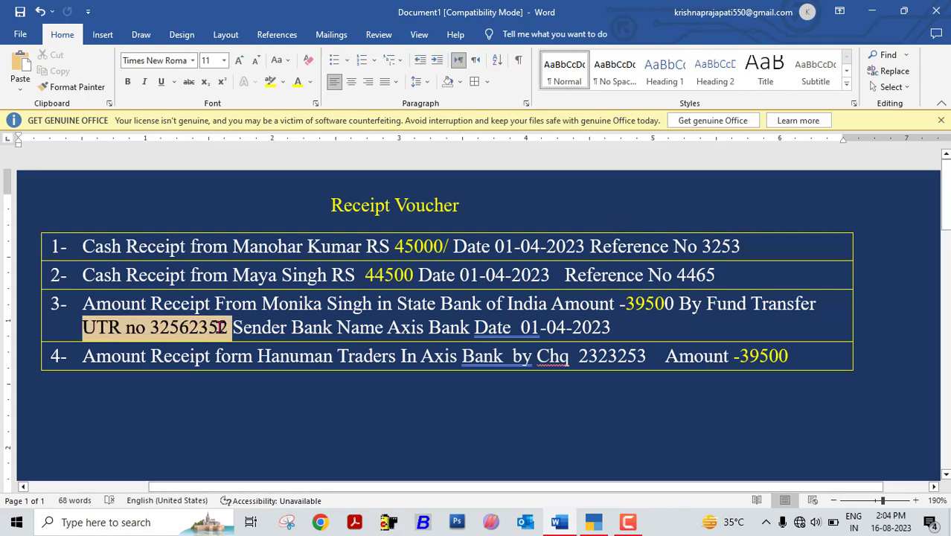
left_click(281, 325)
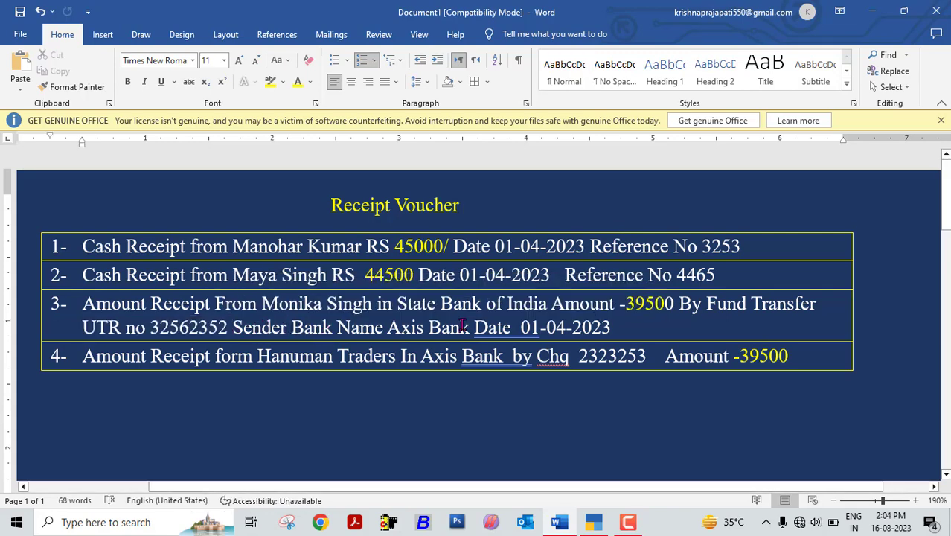
left_click_drag(383, 320, 610, 328)
left_click(647, 359)
left_click_drag(577, 356, 628, 357)
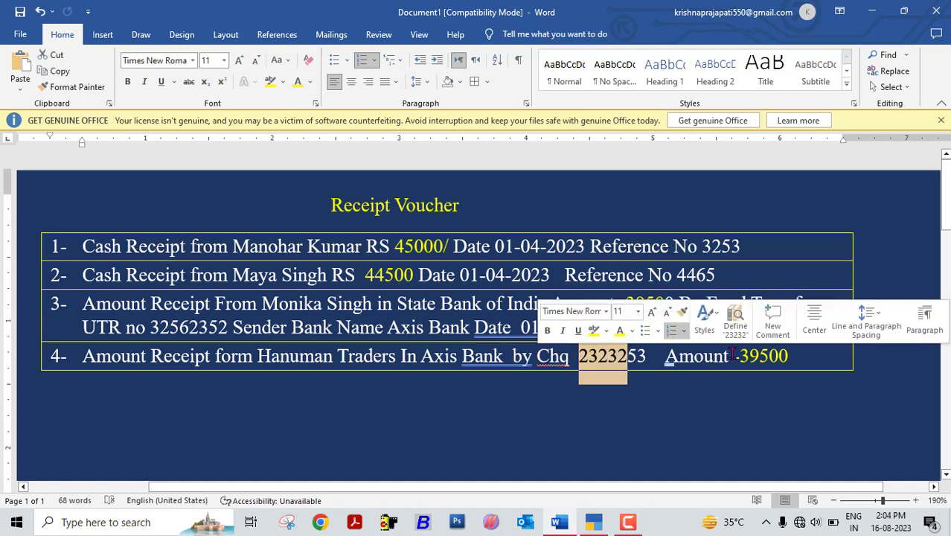
left_click_drag(740, 356, 791, 354)
left_click(791, 355)
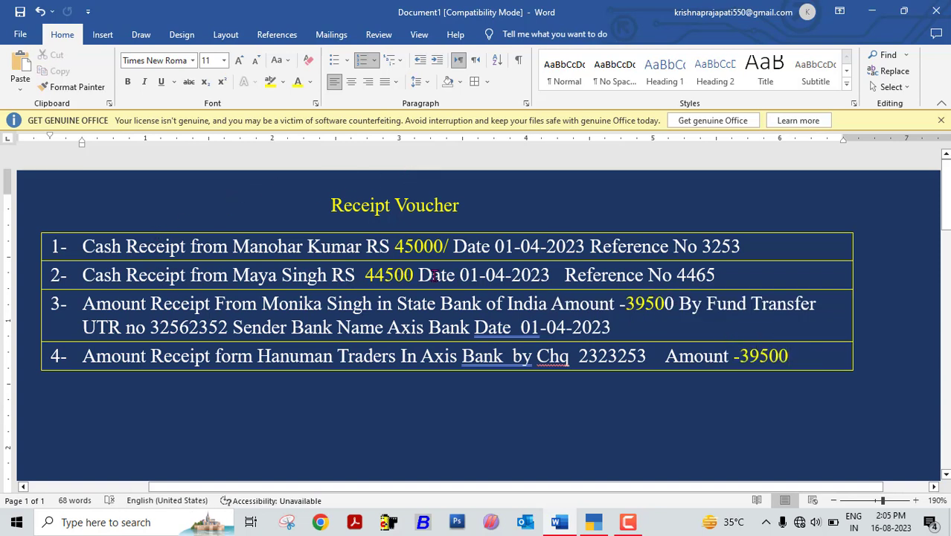
Switch to TallyPrime and start creating a company named Abc Limited with the same mailing name.
left_click(593, 524)
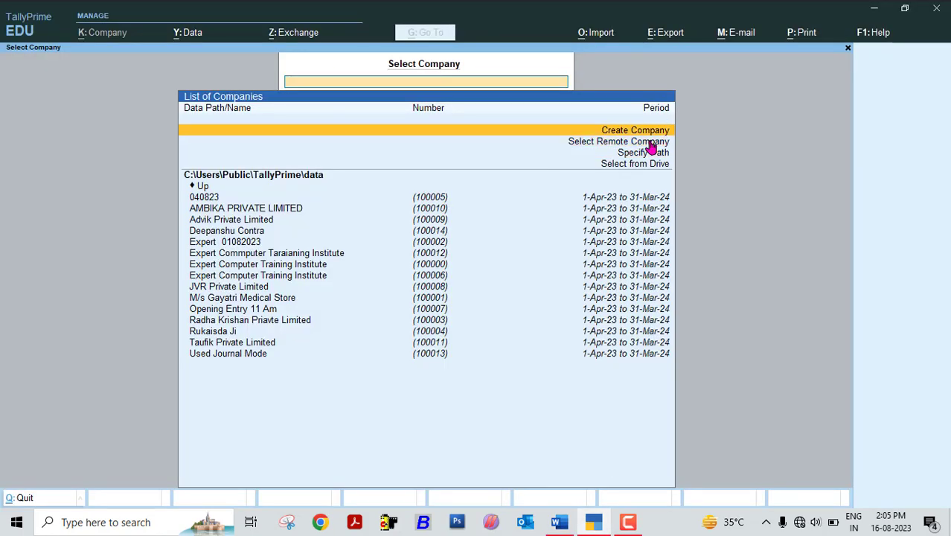
key("Return")
type("A")
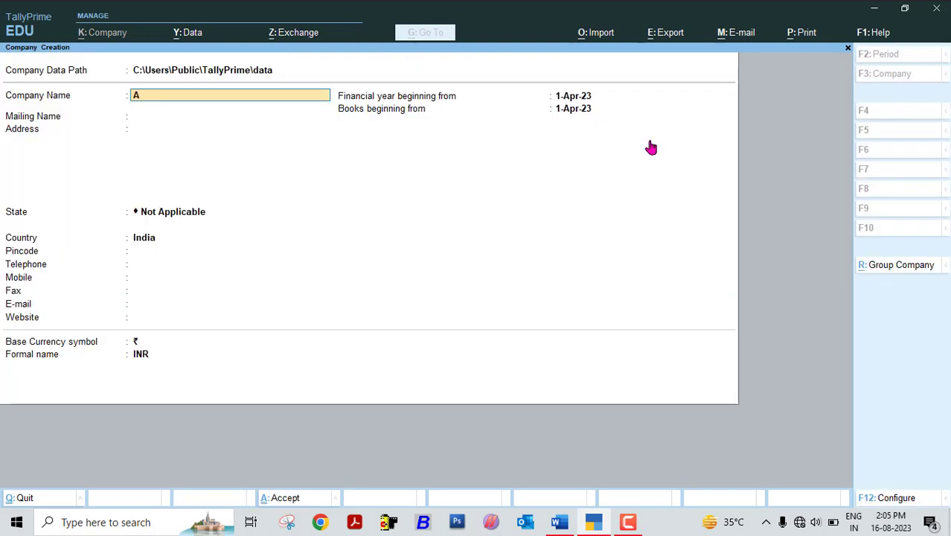
type("bc Limited")
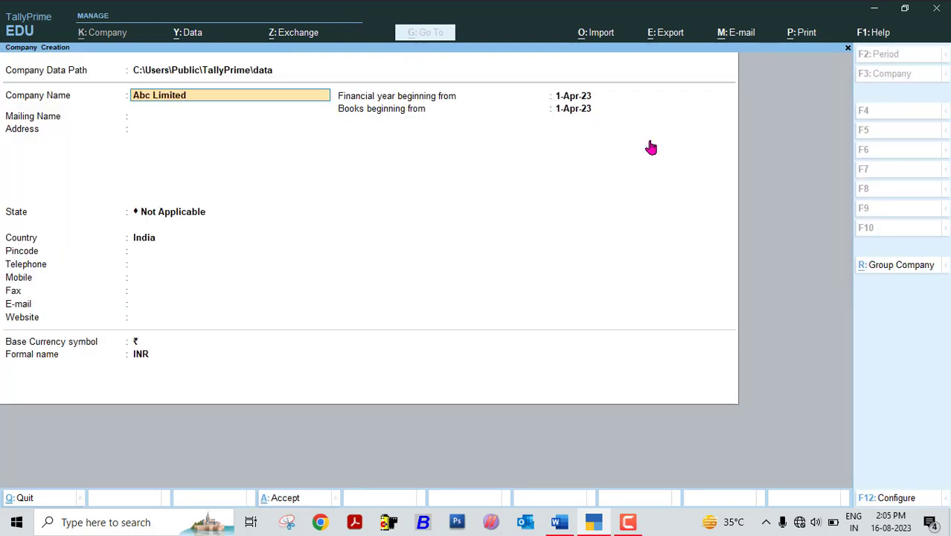
key("Return")
key("Return")
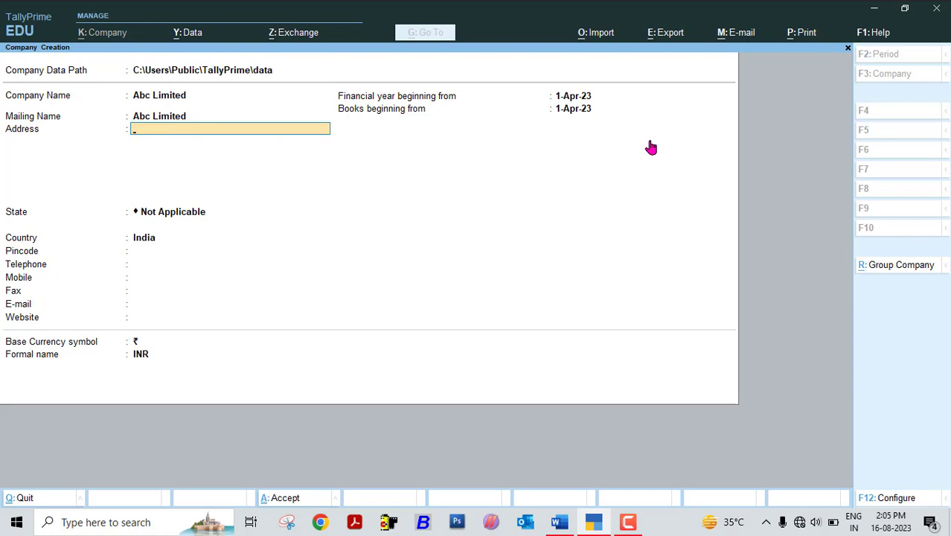
Enter the company's address and set its state to Uttar Pradesh.
type("Kathkuiyan Kushinagar")
key("Return")
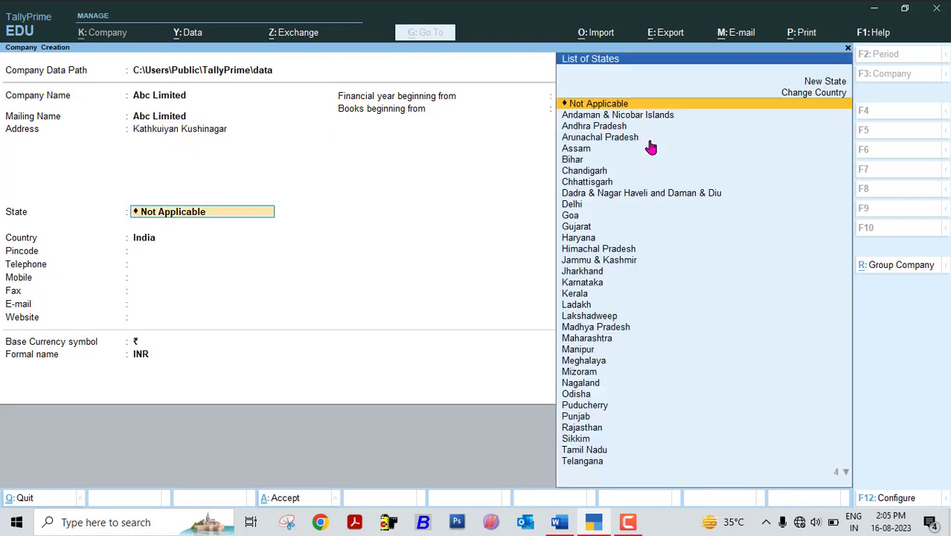
type("Ut")
key("Down")
key("Down")
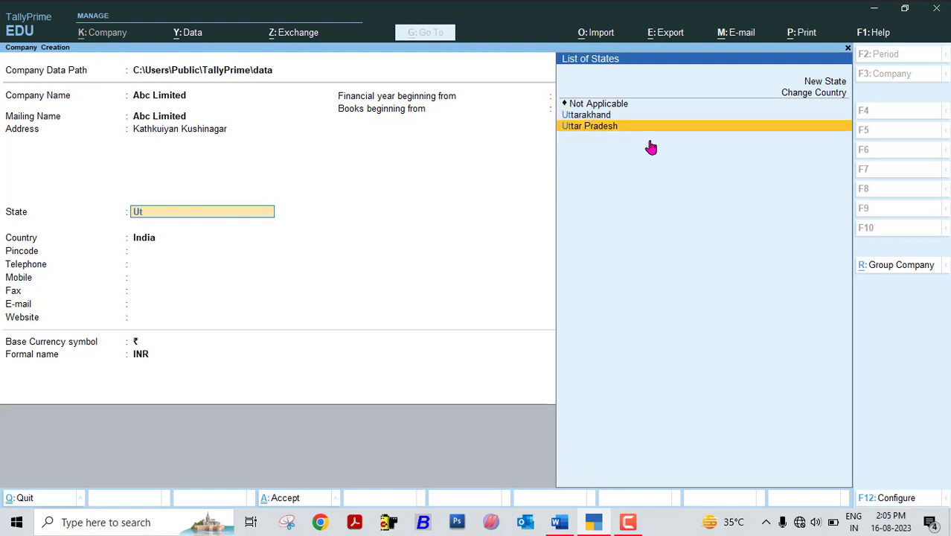
key("Return")
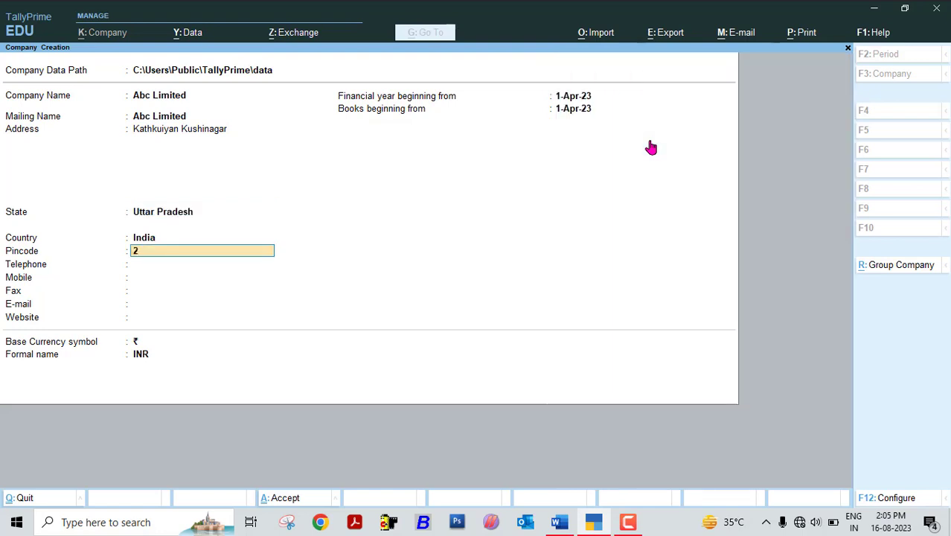
Enter the company's postal pincode, leave the contact fields blank, keep the INR base currency, and save the company.
type("274303")
key("Return")
key("Return")
key("Return")
key("Return")
key("Return")
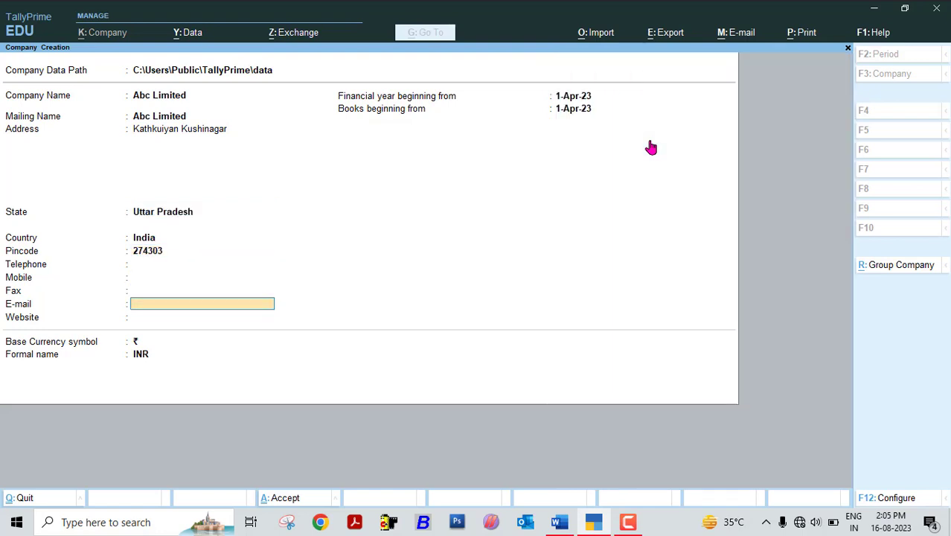
key("Return")
key("Return")
key("Return")
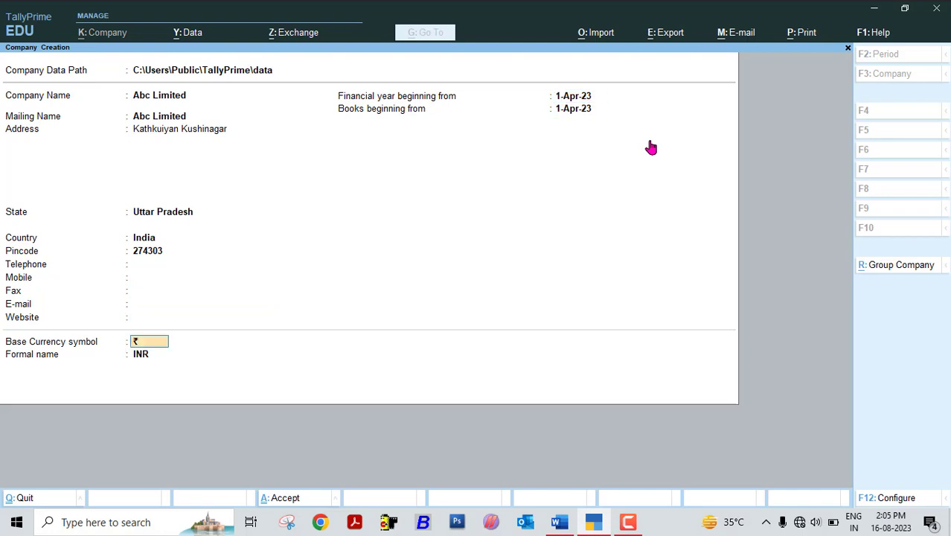
key("Return")
key("Return")
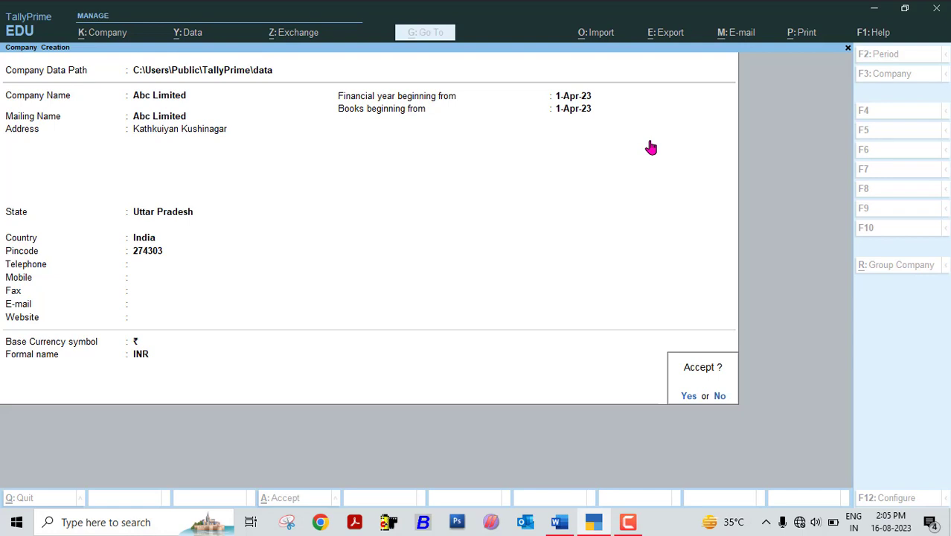
key("Return")
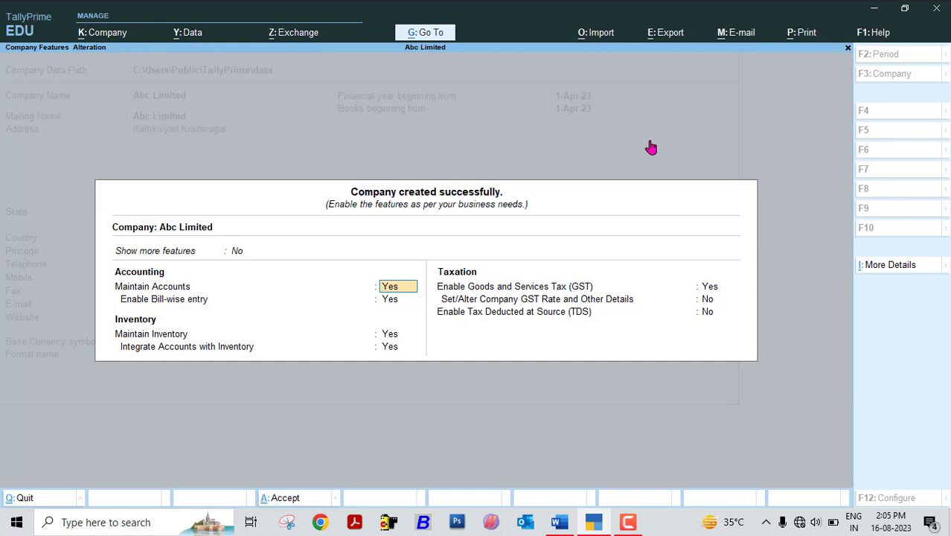
Leave the company features screen without changing any feature.
key("BackSpace")
key("Escape")
key("y")
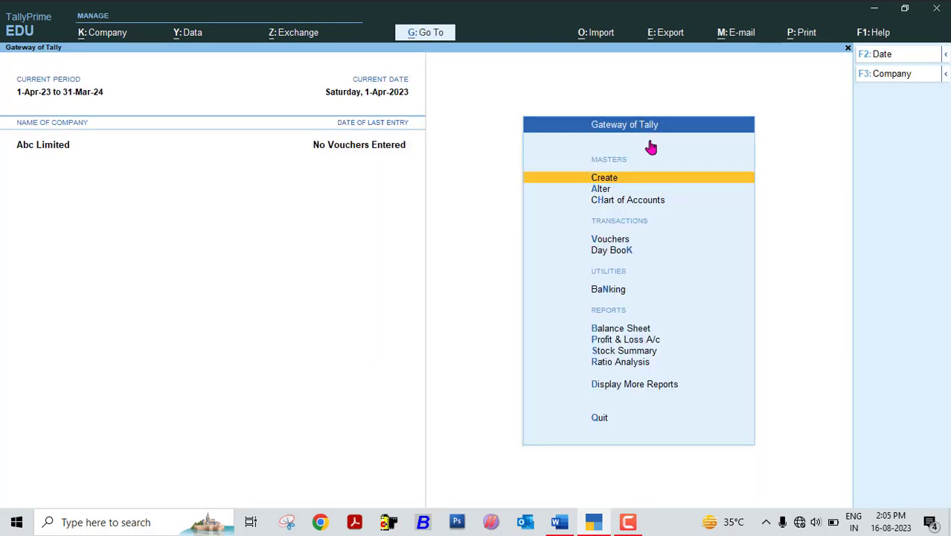
Open a new ledger master and look up the first cash receipt's payer in the Word document.
key("Return")
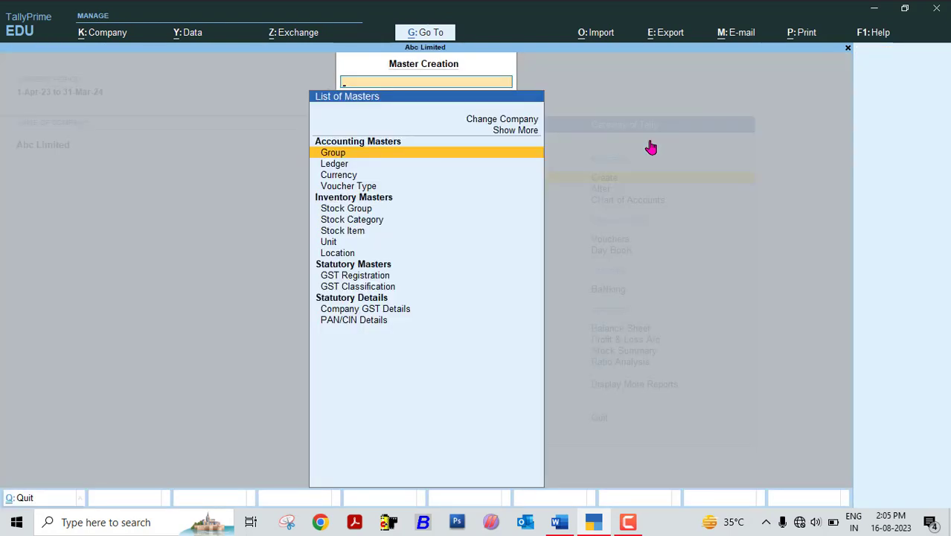
key("Down")
key("Return")
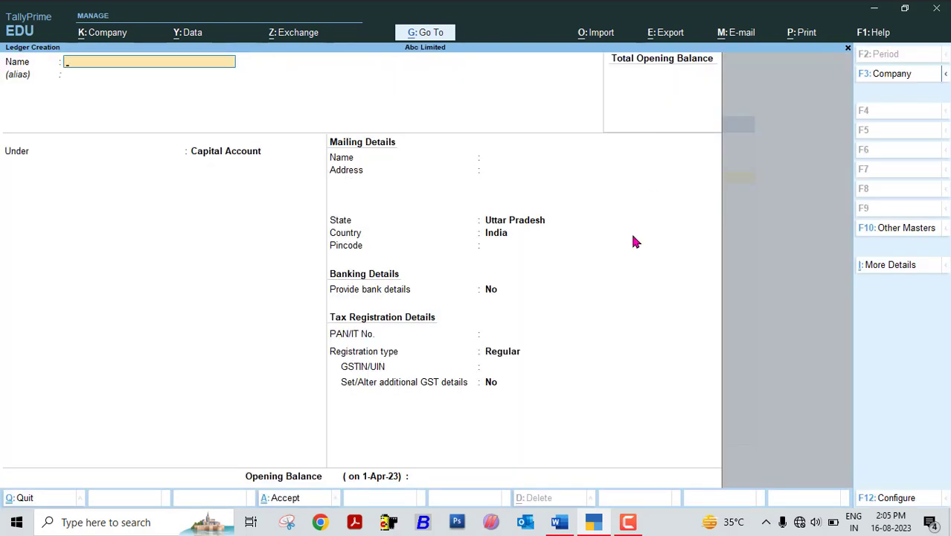
left_click(560, 521)
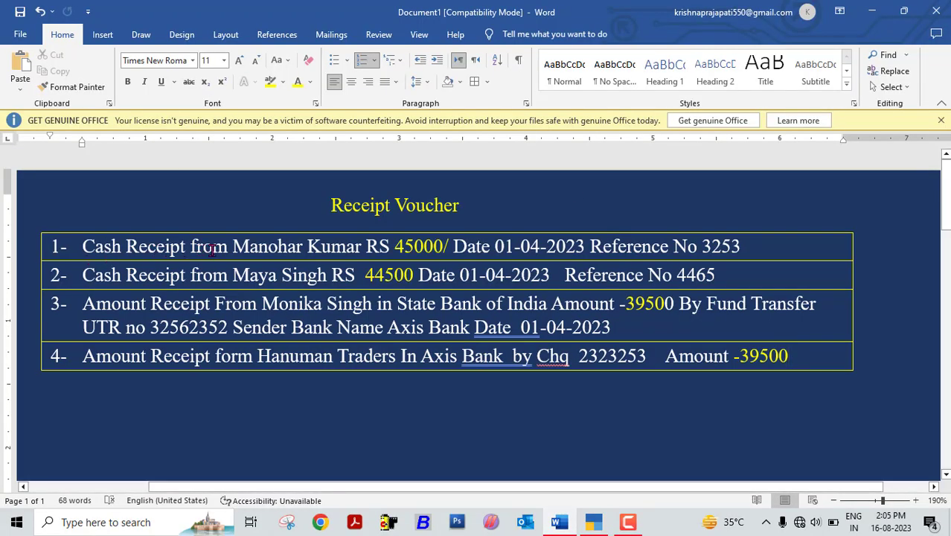
left_click_drag(272, 246, 353, 244)
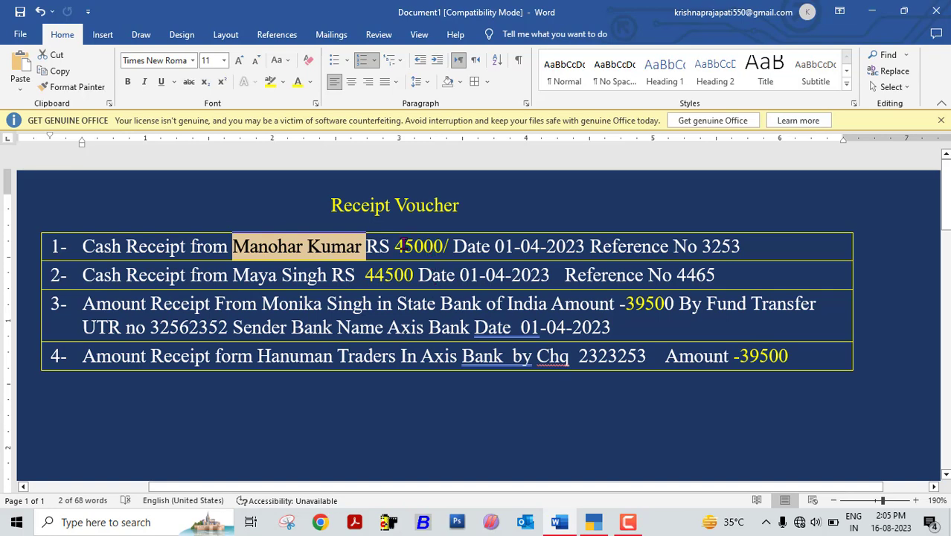
left_click(309, 250)
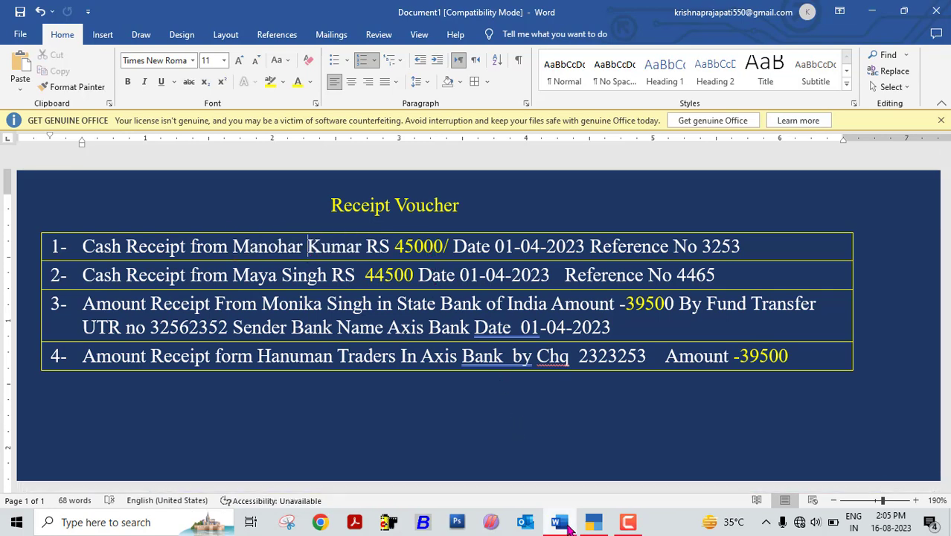
Switch back to TallyPrime, name the ledger after the first receipt's payer, and group it under Sundry Creditors.
left_click(593, 521)
type("Man")
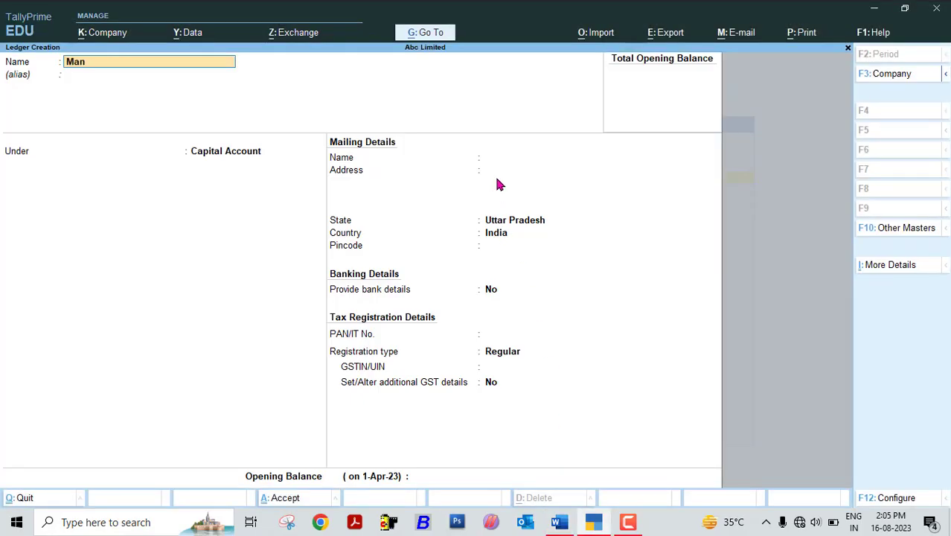
type("ohar Kumar")
key("Return")
type("s")
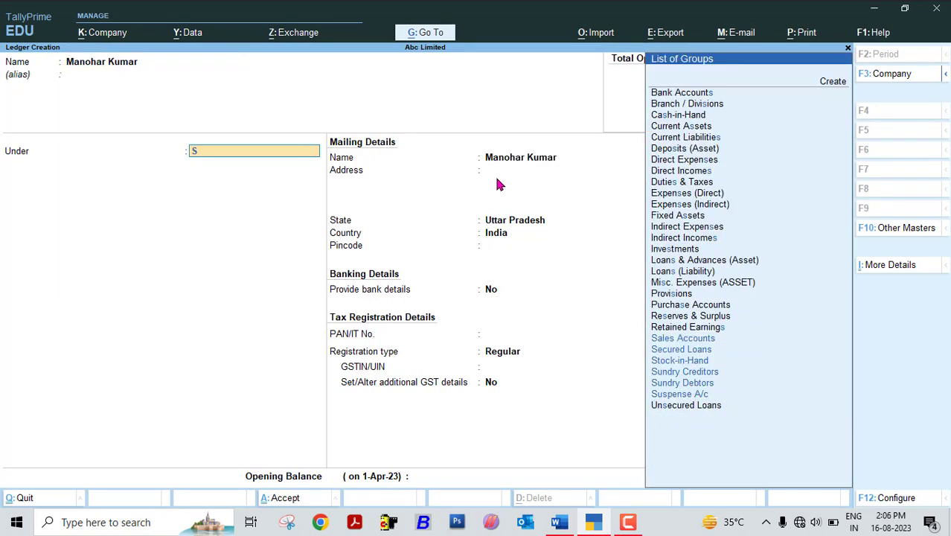
type("u")
key("Return")
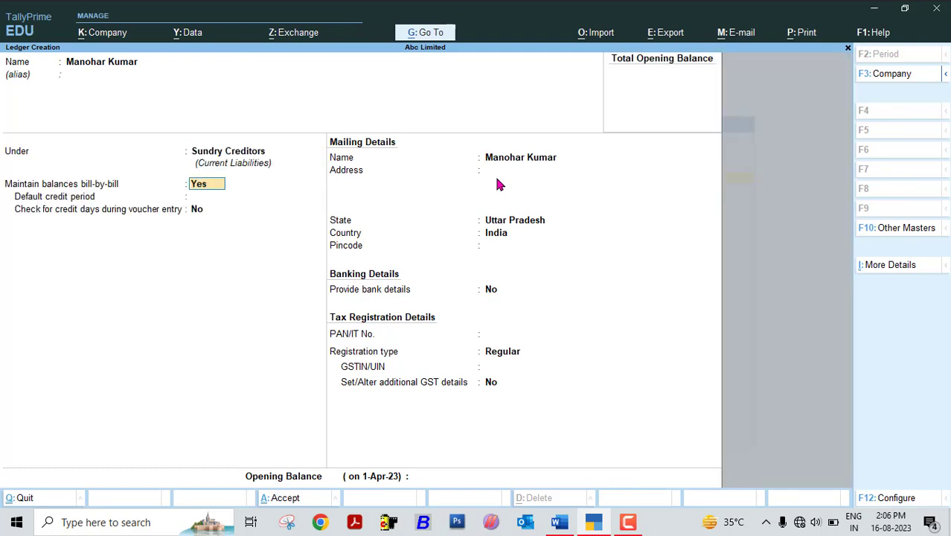
Keep bill-by-bill balances at Yes and enter the payer's mailing address in the ledger.
key("Return")
key("Return")
key("Return")
key("Return")
key("Return")
key("Return")
key("Return")
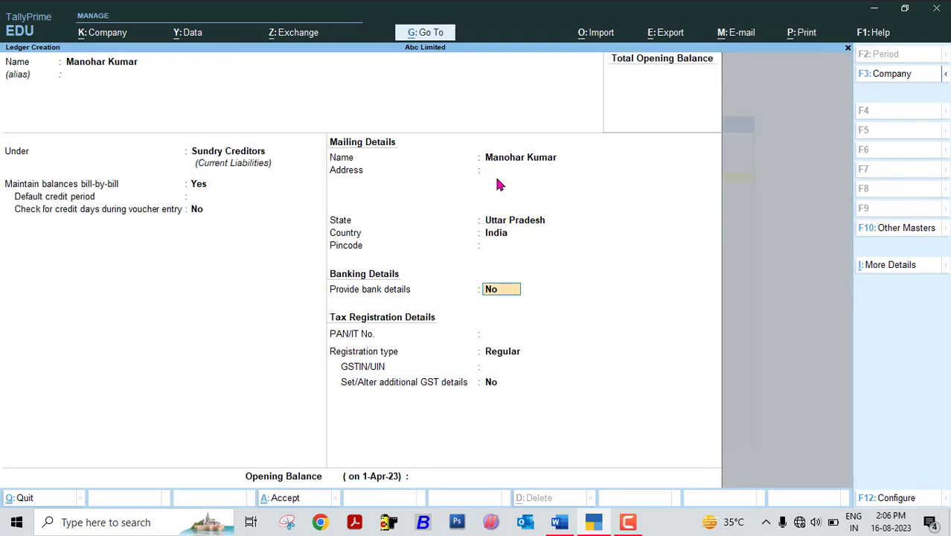
key("BackSpace")
key("BackSpace")
key("BackSpace")
key("BackSpace")
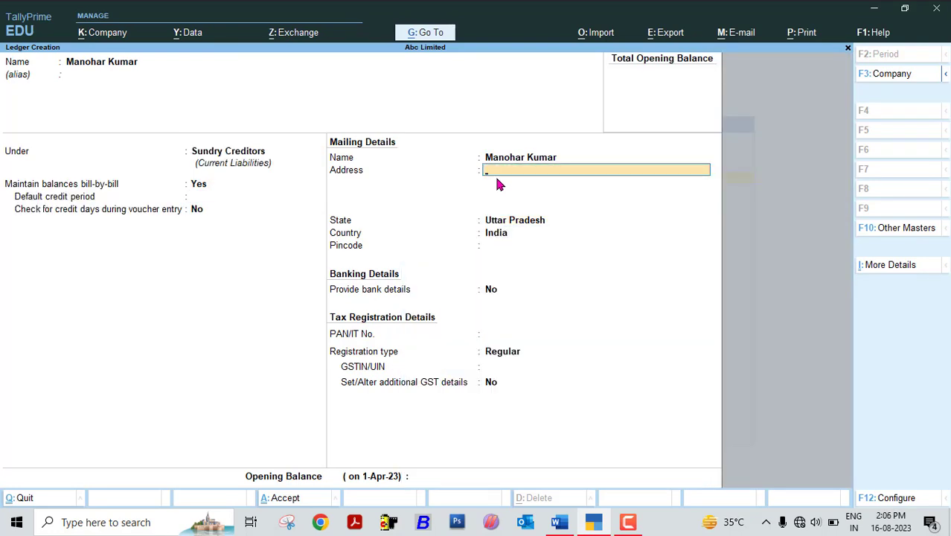
type("Padrauna")
Keep the ledger's remaining mailing, banking and tax registration defaults, proceeding to the opening balance.
key("Return")
key("Return")
key("Return")
key("Return")
key("Return")
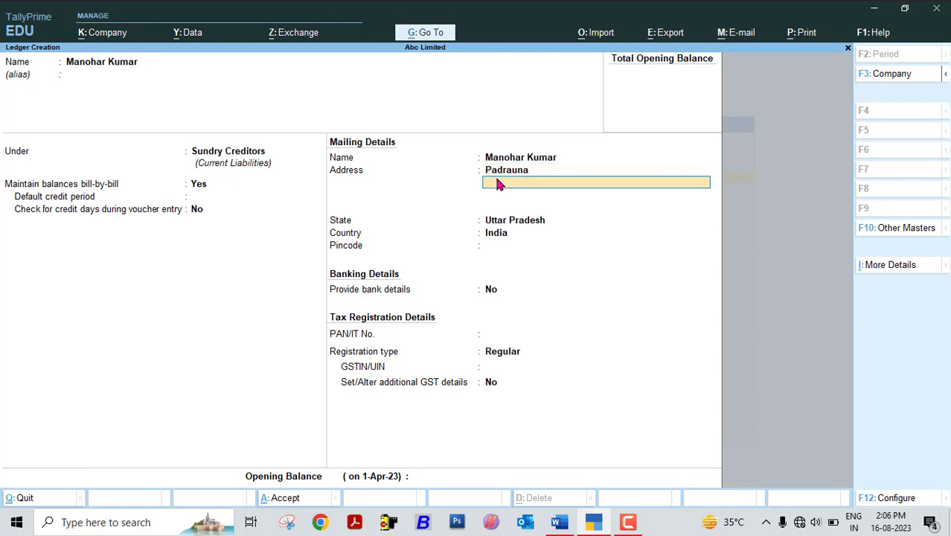
key("Return")
key("Return")
key("Return")
key("Return")
key("Return")
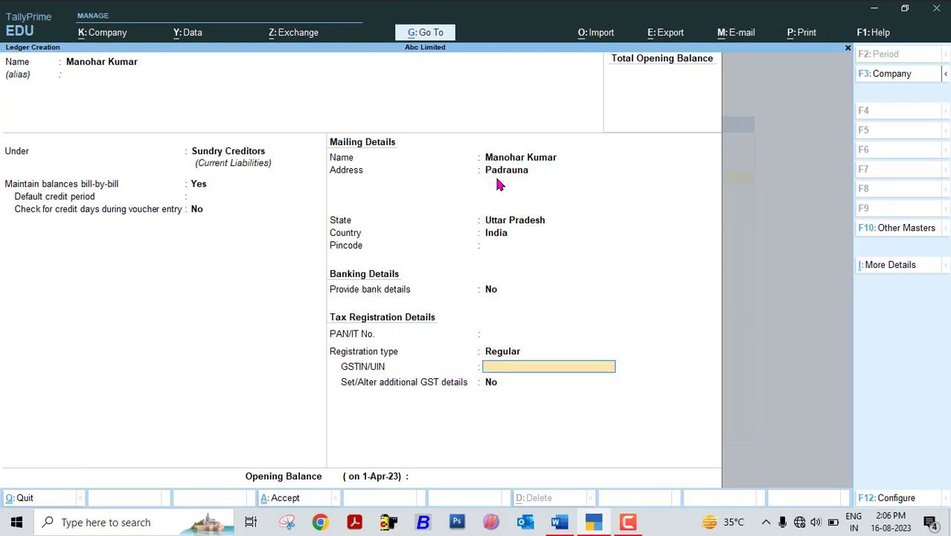
key("Return")
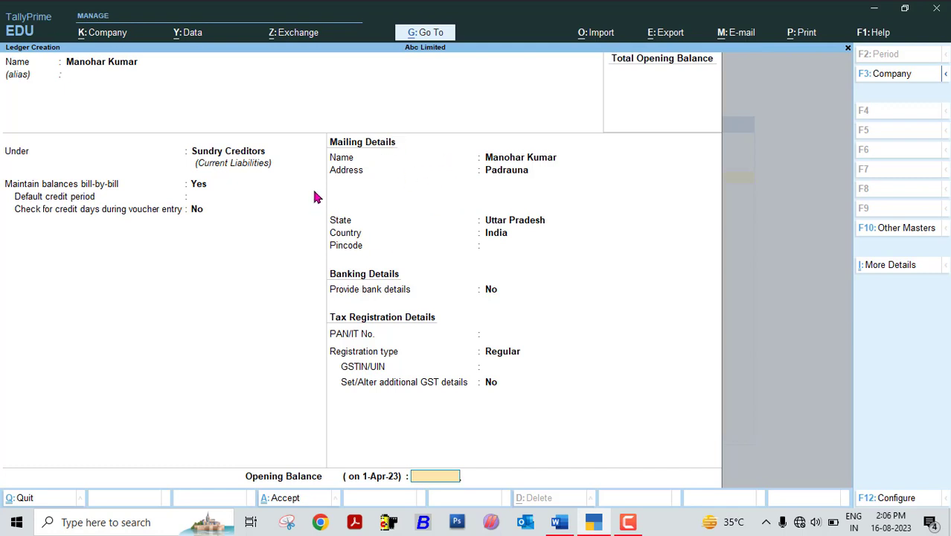
Check the first receipt entry in Word, and save the payer's ledger in TallyPrime without an opening balance.
mouse_move(559, 522)
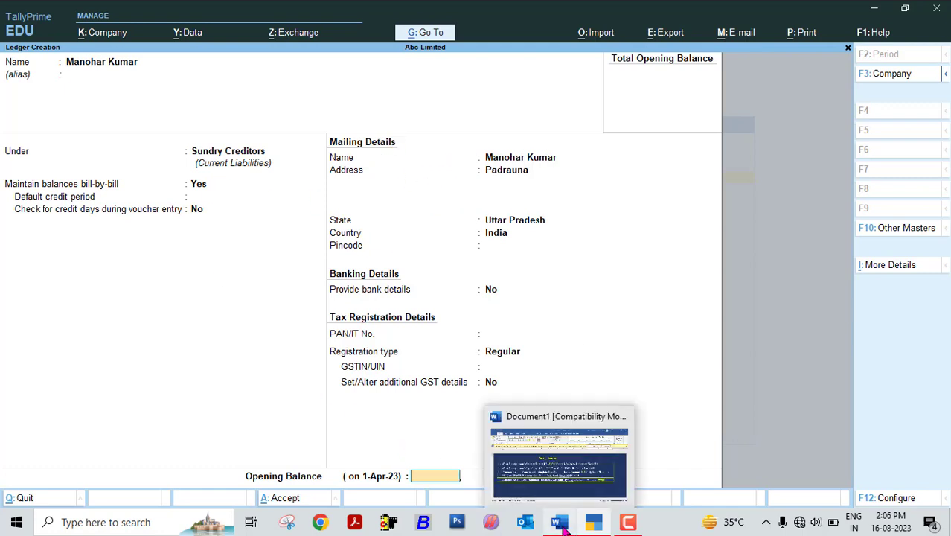
left_click(562, 447)
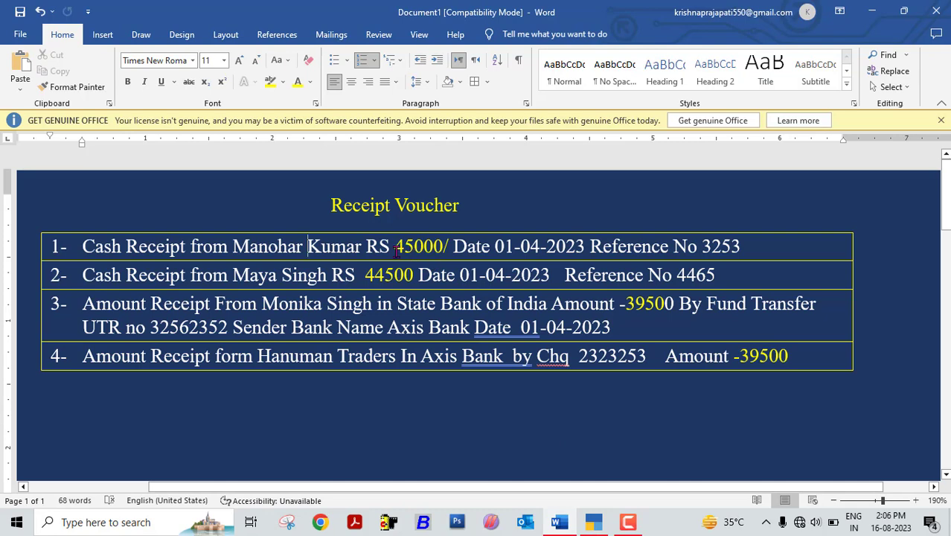
left_click(560, 522)
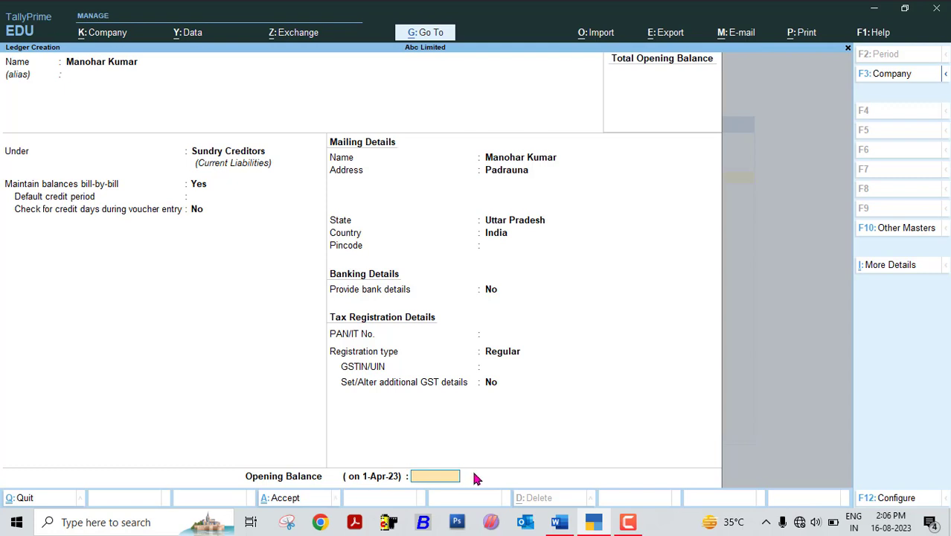
left_click(592, 522)
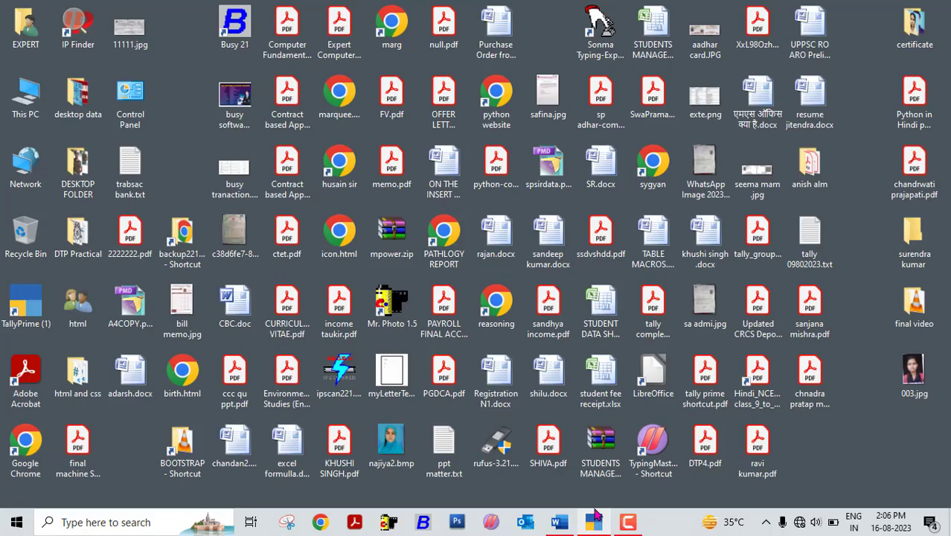
left_click(595, 522)
key("Return")
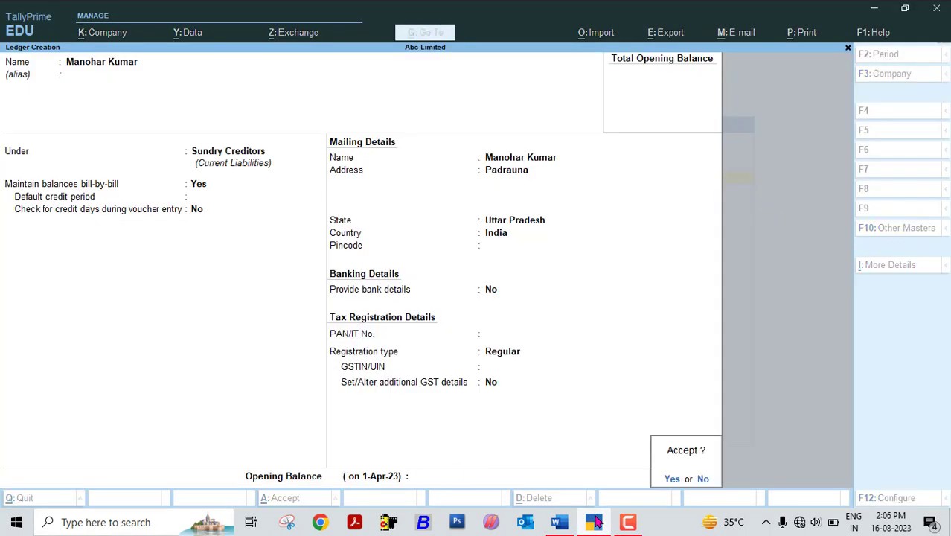
key("Return")
left_click(596, 522)
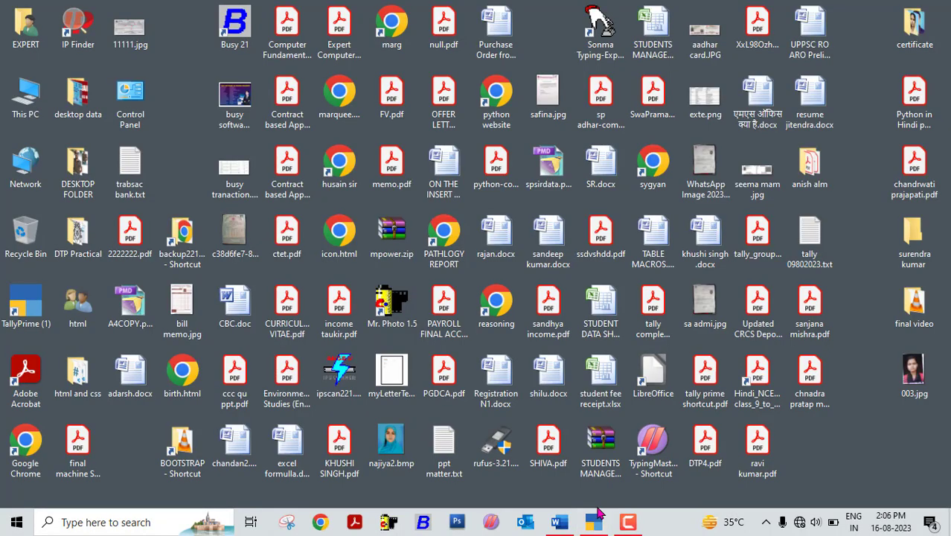
Switch to the Word document and check the payer named in the second receipt entry.
left_click(559, 522)
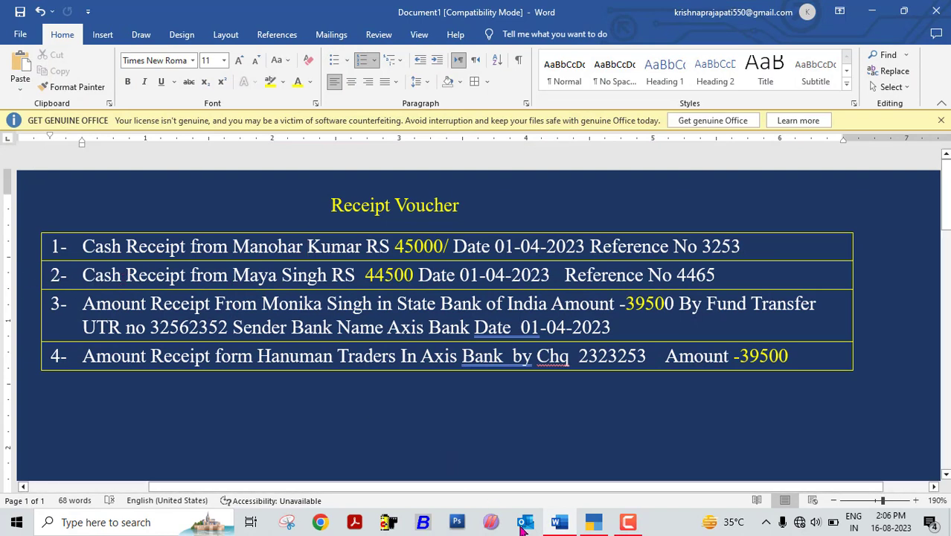
left_click(627, 525)
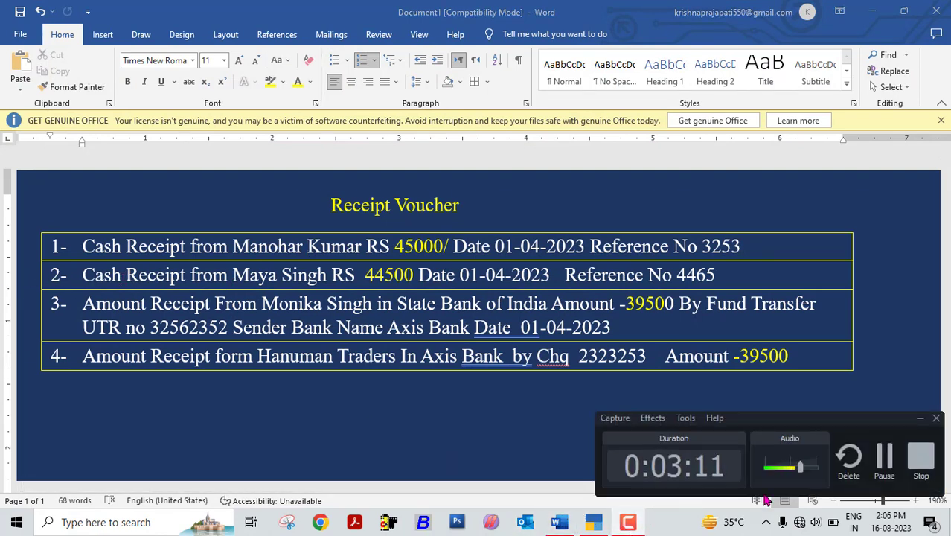
left_click(888, 460)
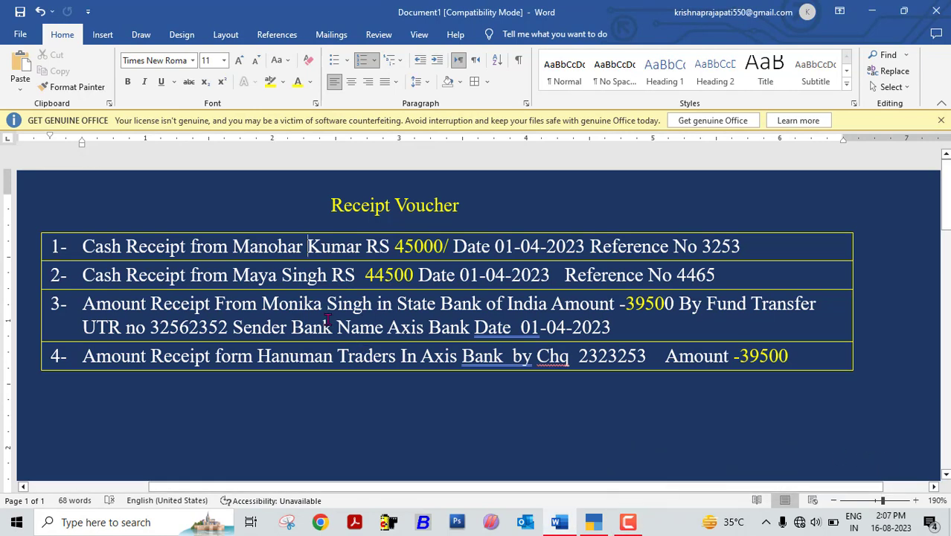
Switch back to TallyPrime and create a ledger for the second receipt's payer under Sundry Creditors, keeping the default details.
left_click(593, 523)
type("Maya S")
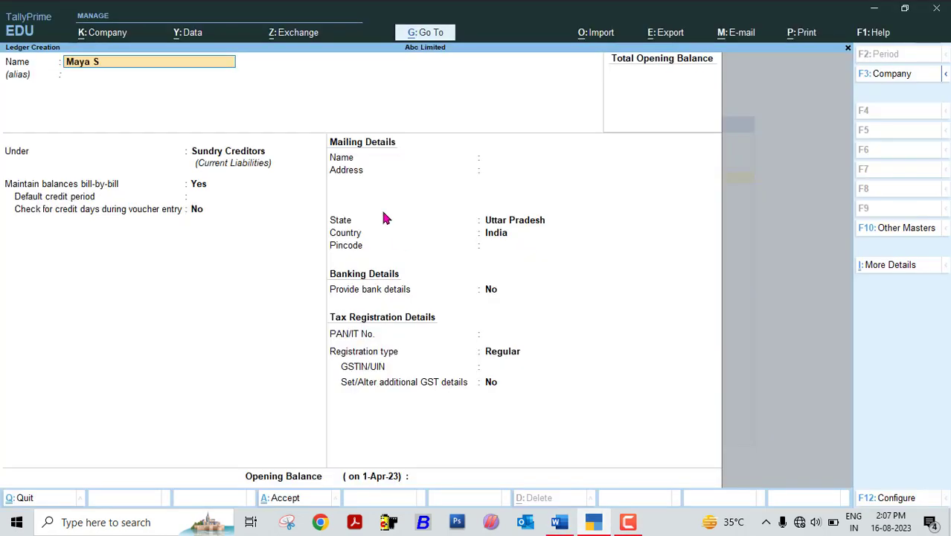
type("ingh")
key("Return")
key("Return")
key("Return")
key("Return")
key("Return")
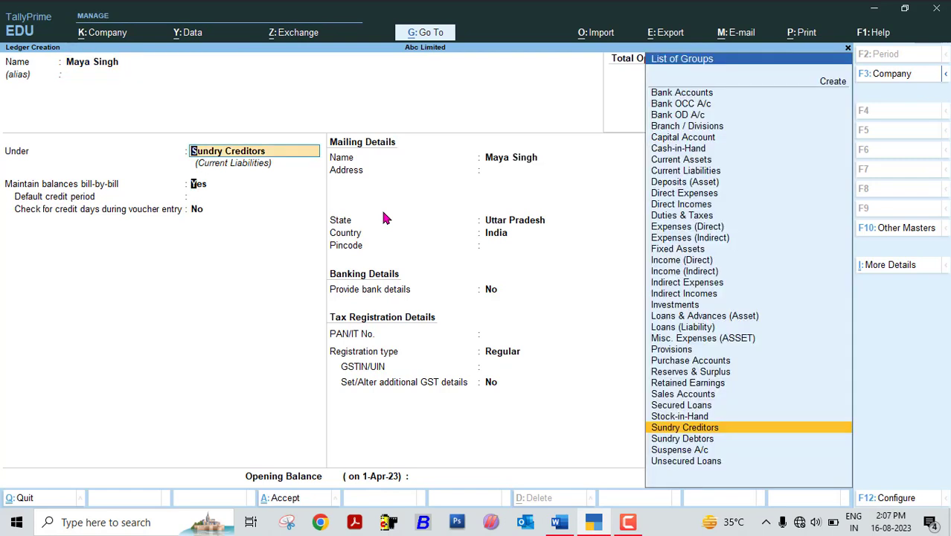
key("ctrl+a")
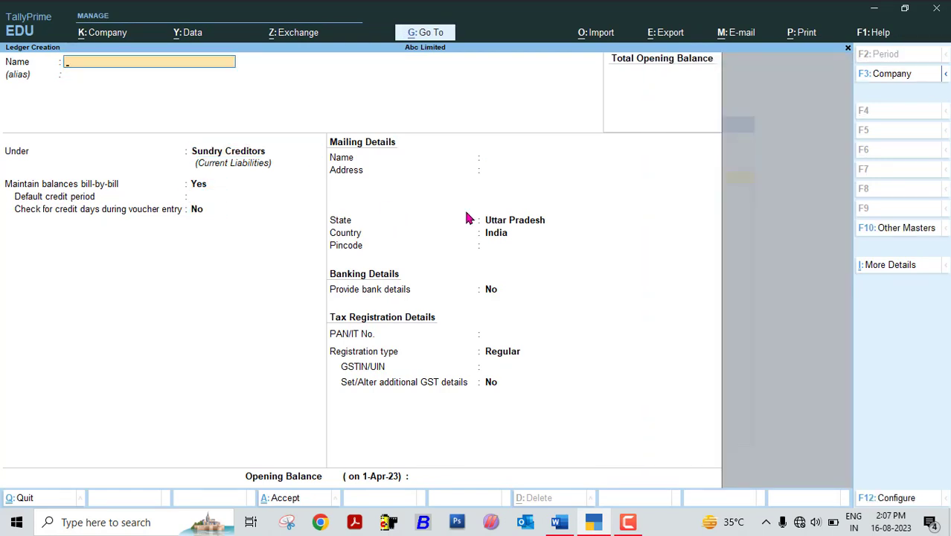
Switch to Word and check the payer and receiving bank in the third receipt entry.
left_click(559, 522)
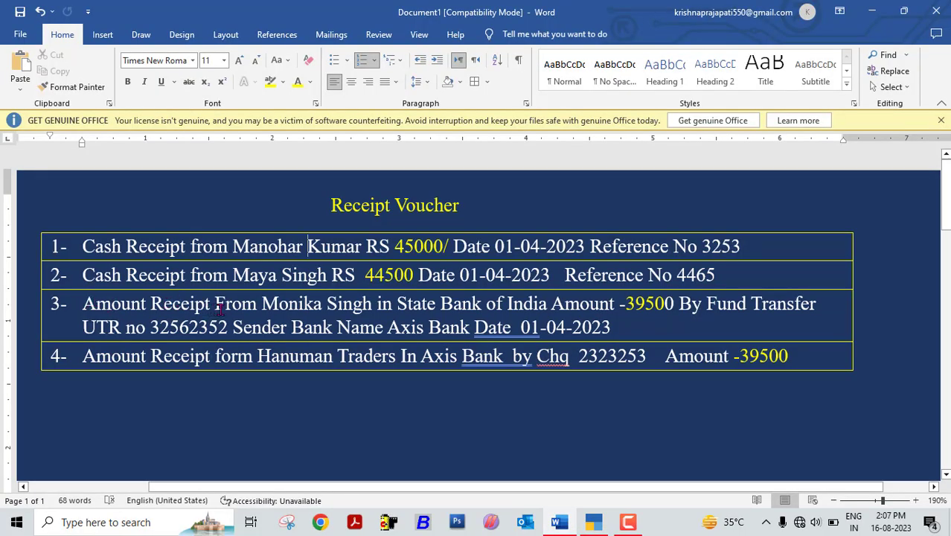
left_click_drag(262, 303, 365, 313)
left_click_drag(398, 304, 598, 306)
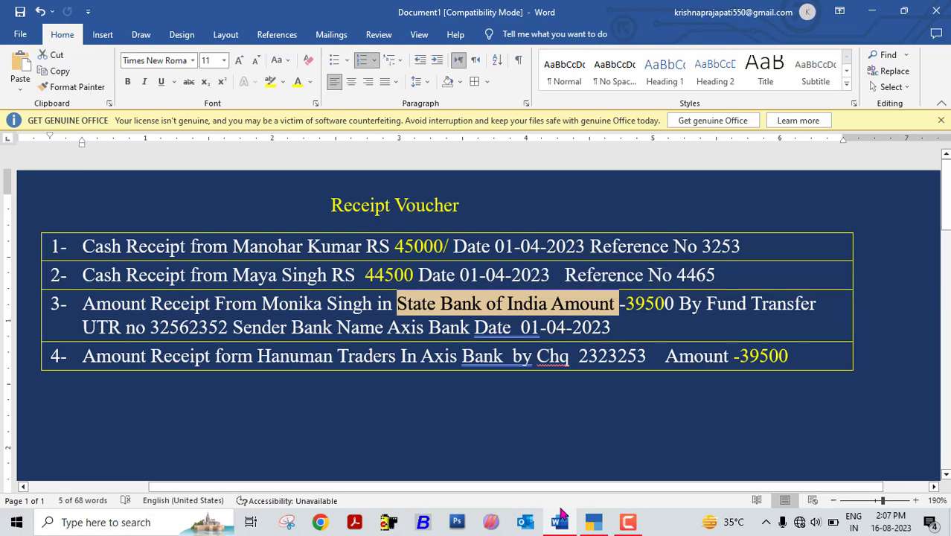
In TallyPrime, create a ledger for the third receipt's payer under Sundry Creditors and save it with default details.
left_click(593, 522)
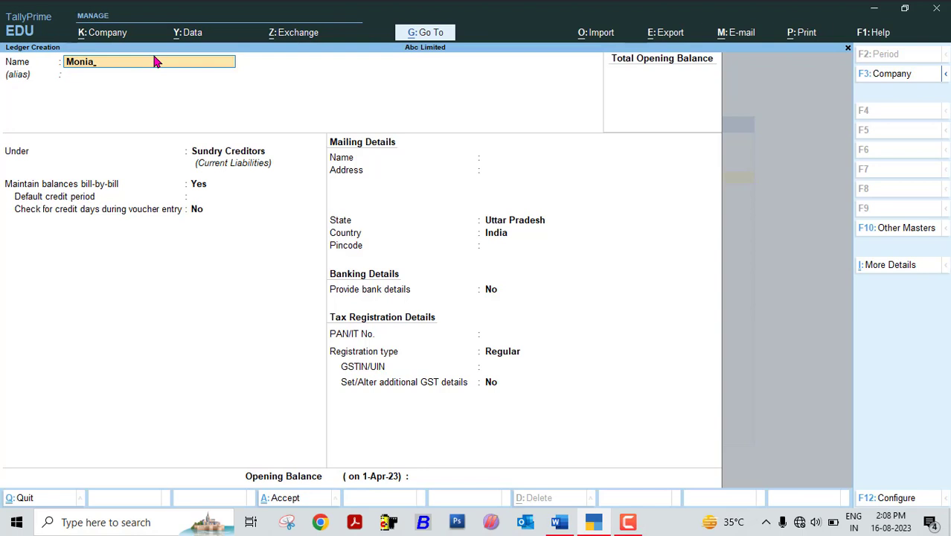
type("Monika Singh")
key("Return")
key("Return")
key("ctrl+a")
Switch to Word and check the payer named in the fourth receipt entry.
left_click(555, 523)
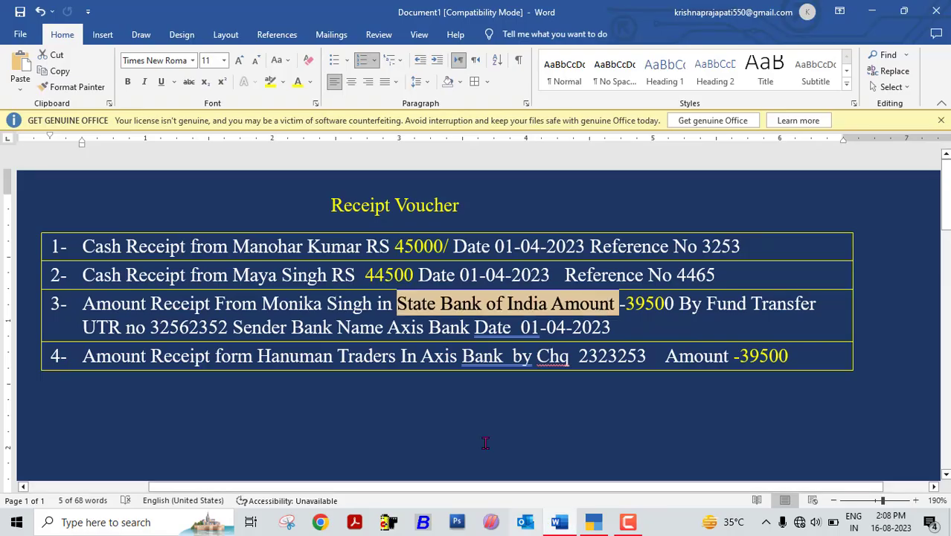
left_click(559, 524)
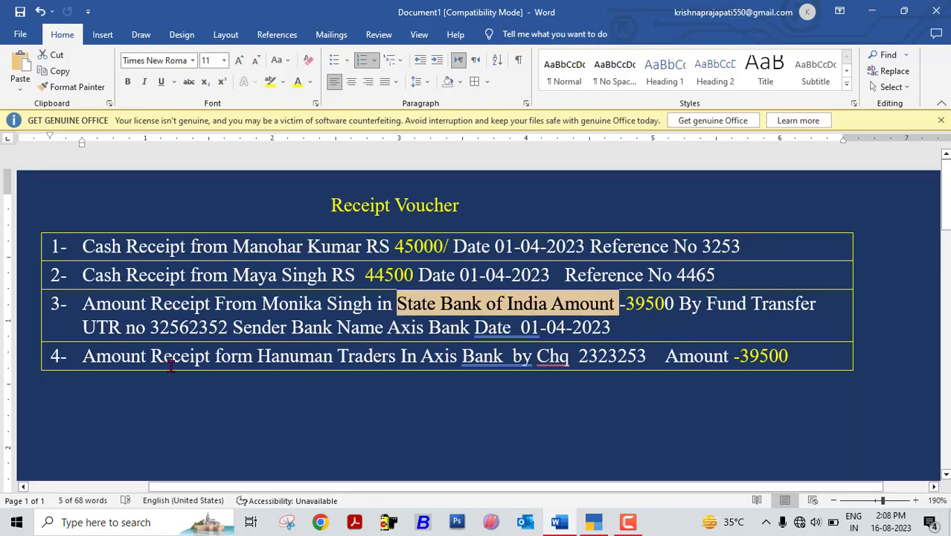
left_click(113, 360)
left_click_drag(257, 355, 393, 358)
Switch back to TallyPrime and create the ledger Hanuman Traders under Sundry Creditors, keeping the default details.
left_click(591, 524)
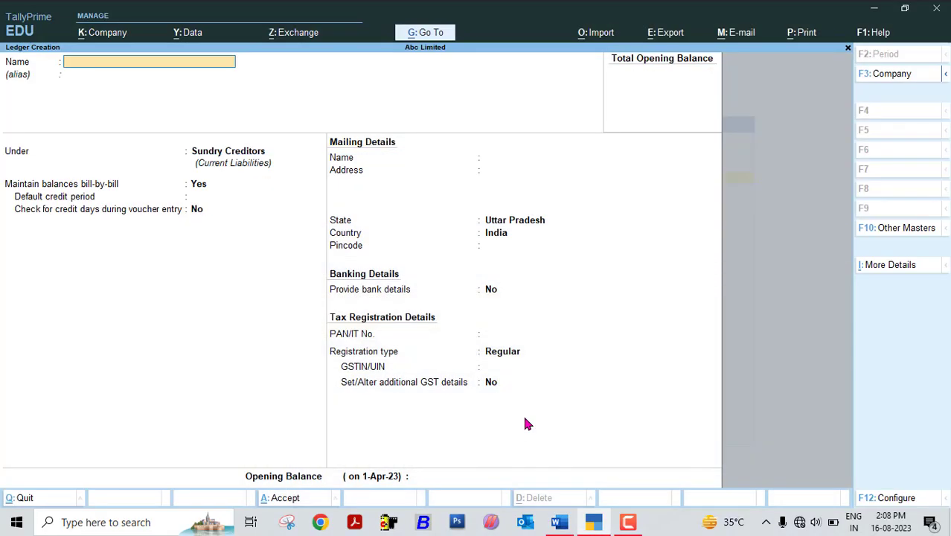
type("Hanuman Traders")
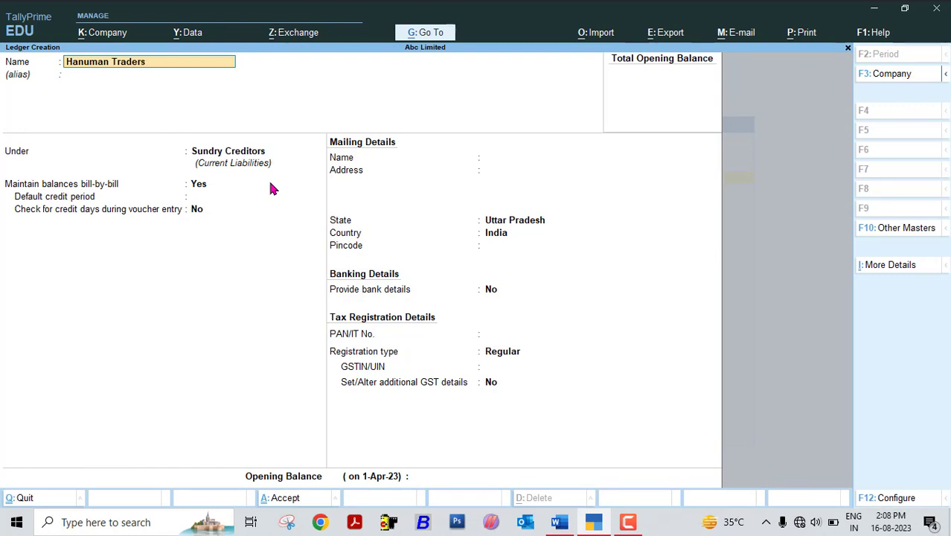
key("Return")
key("Return")
key("ctrl+a")
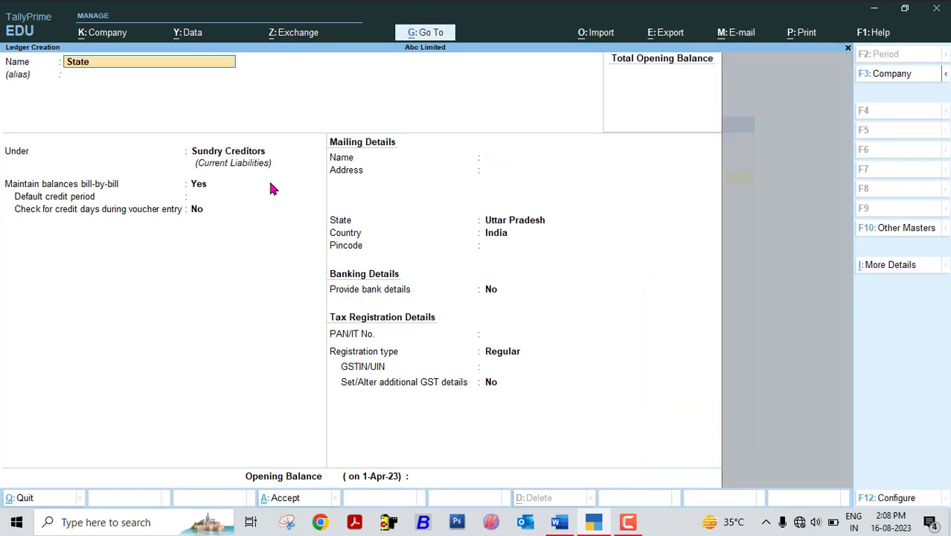
Create the ledger State Bank of India under the Bank Accounts group and save it.
type("State babn")
type("ia")
key("Return")
key("Return")
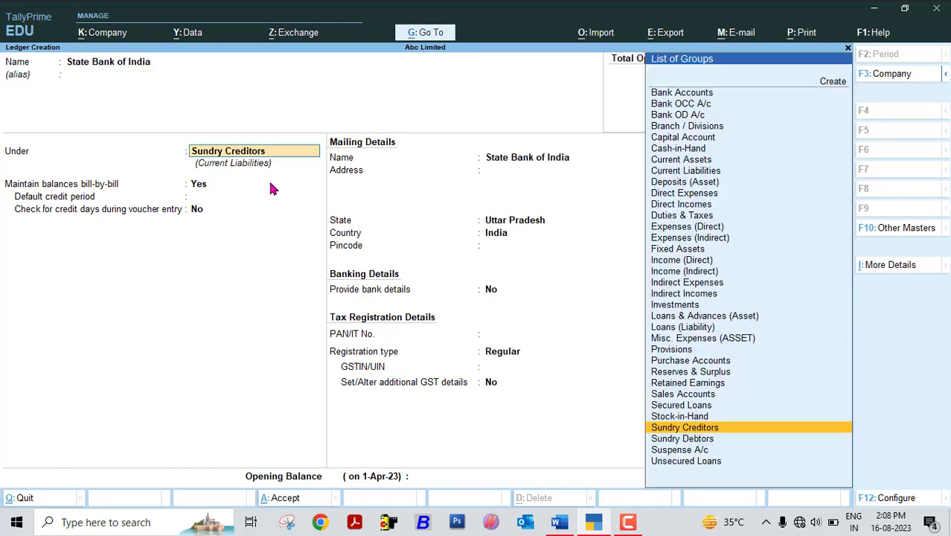
type("Bank")
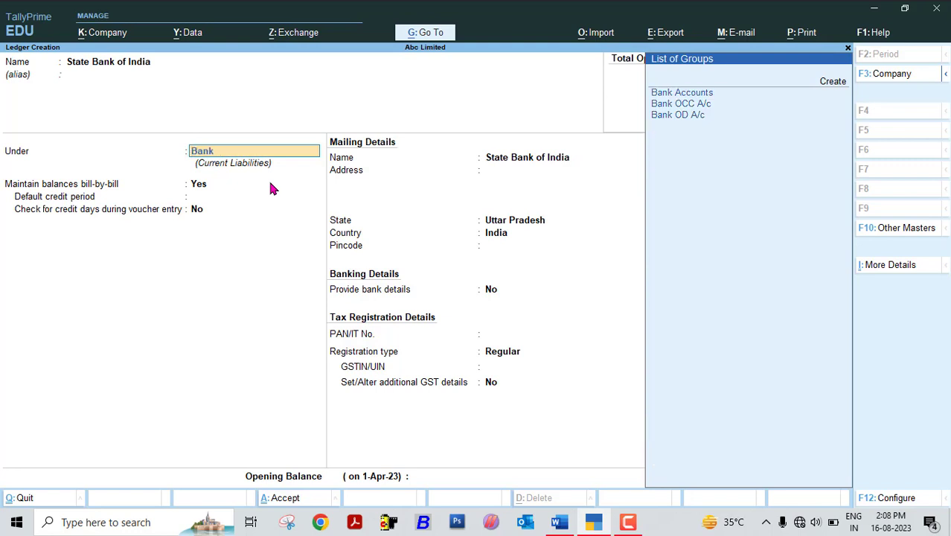
key("Return")
key("ctrl+a")
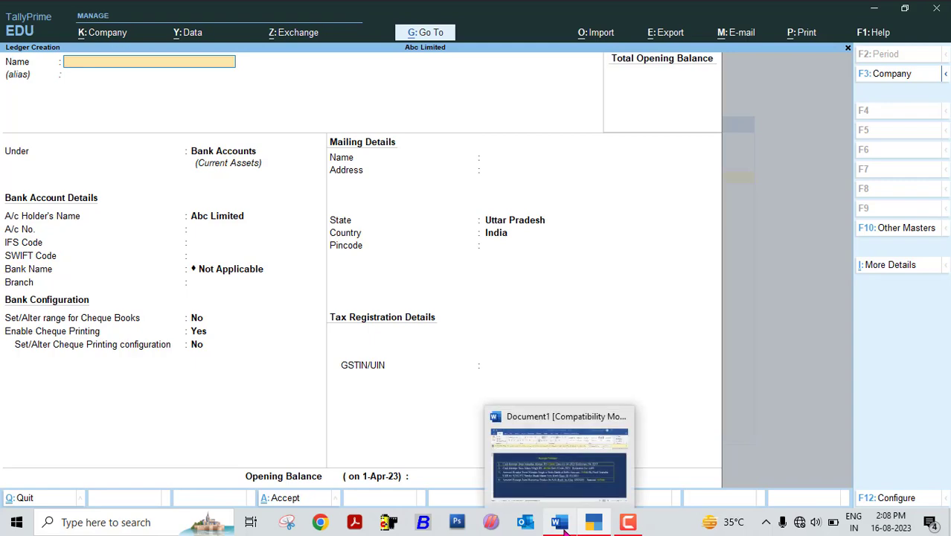
Review the third receipt entry's payer and bank details in Word, and return to ledger creation in TallyPrime.
left_click(593, 522)
left_click(884, 463)
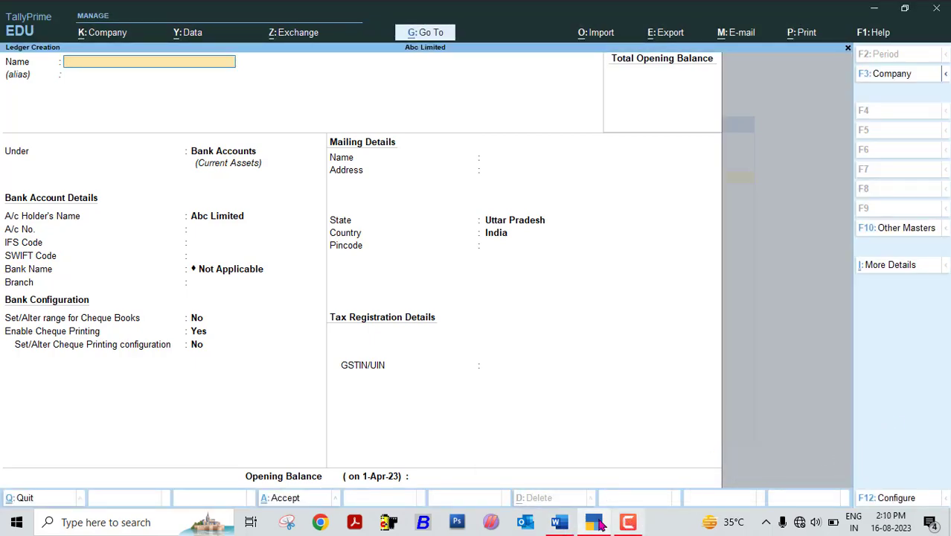
left_click(560, 521)
left_click(188, 335)
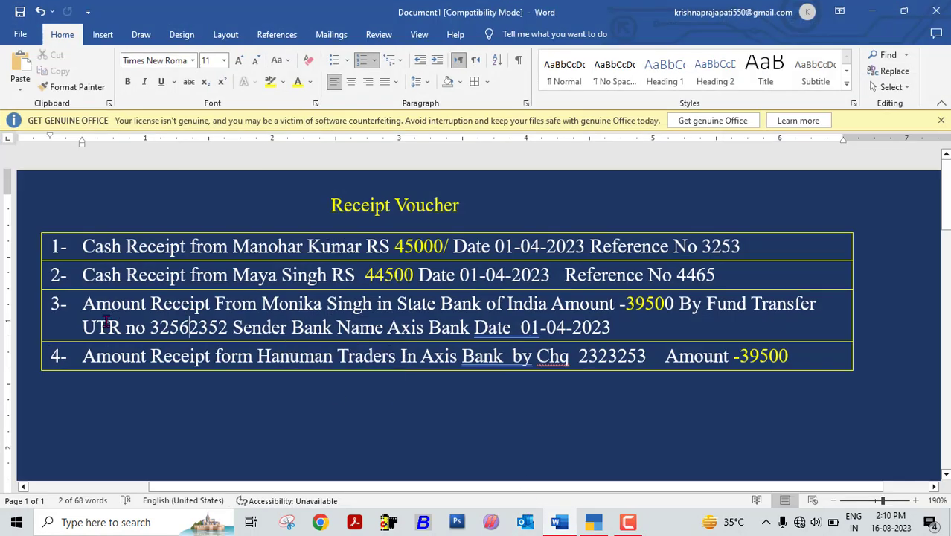
left_click_drag(82, 305, 600, 305)
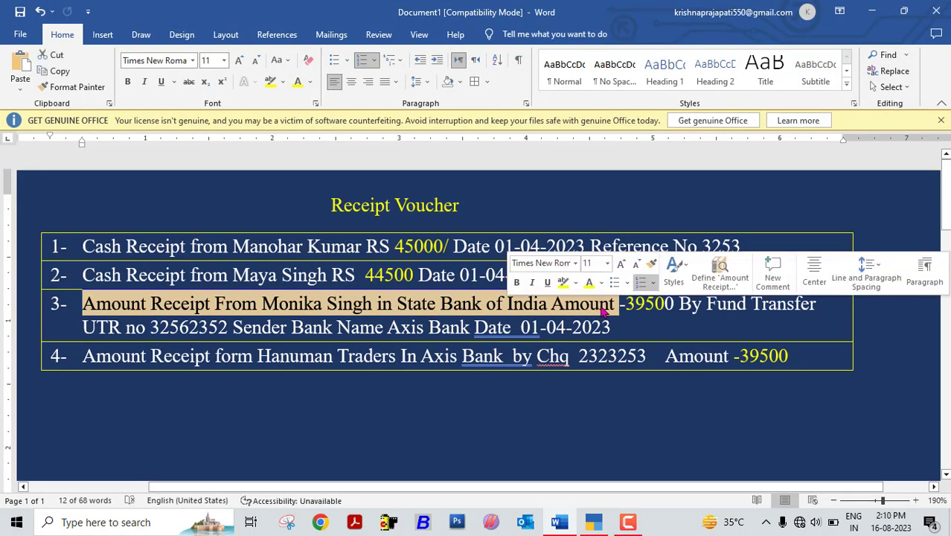
left_click(271, 303)
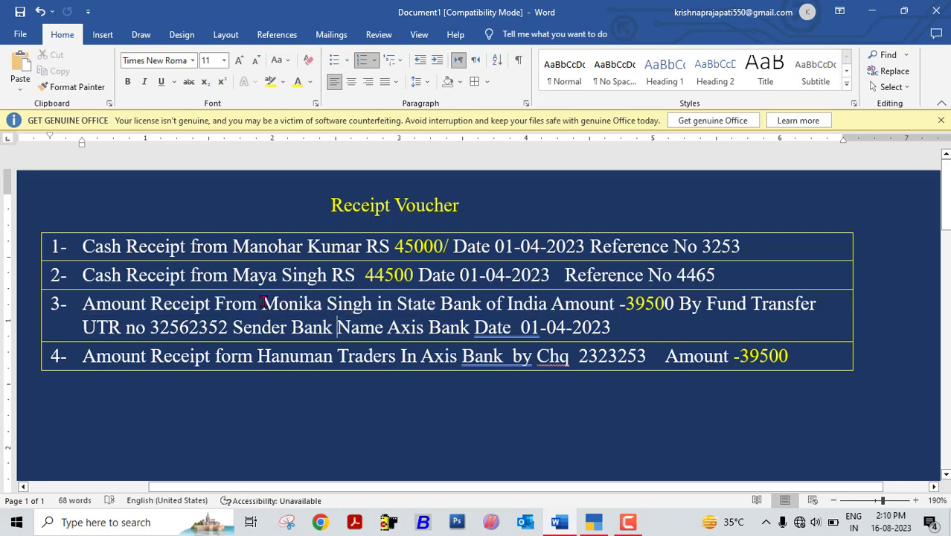
left_click_drag(262, 304, 374, 304)
left_click(428, 307)
left_click(593, 522)
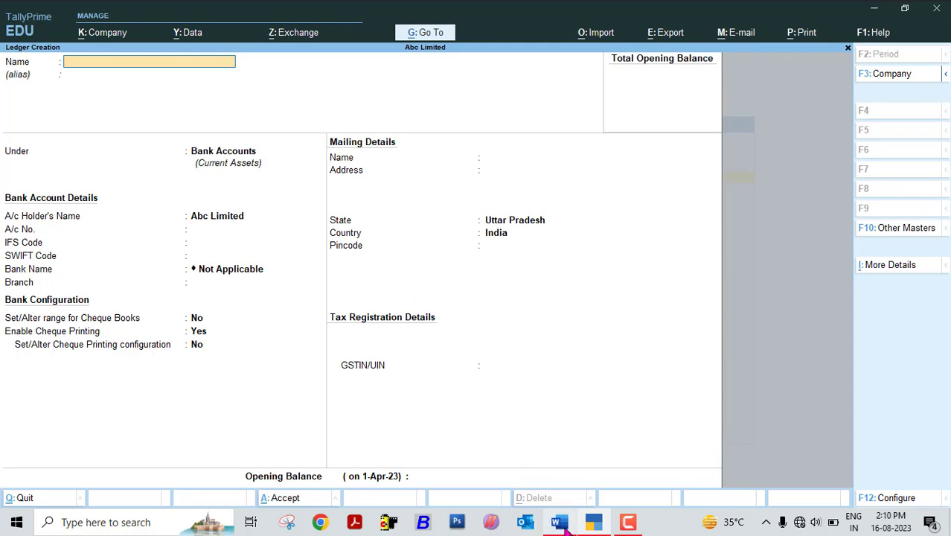
left_click(597, 524)
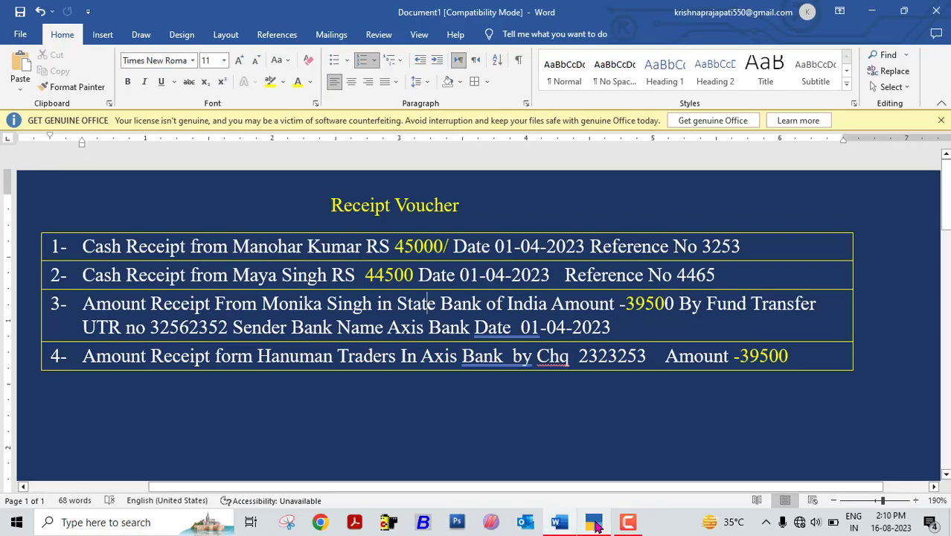
left_click(597, 524)
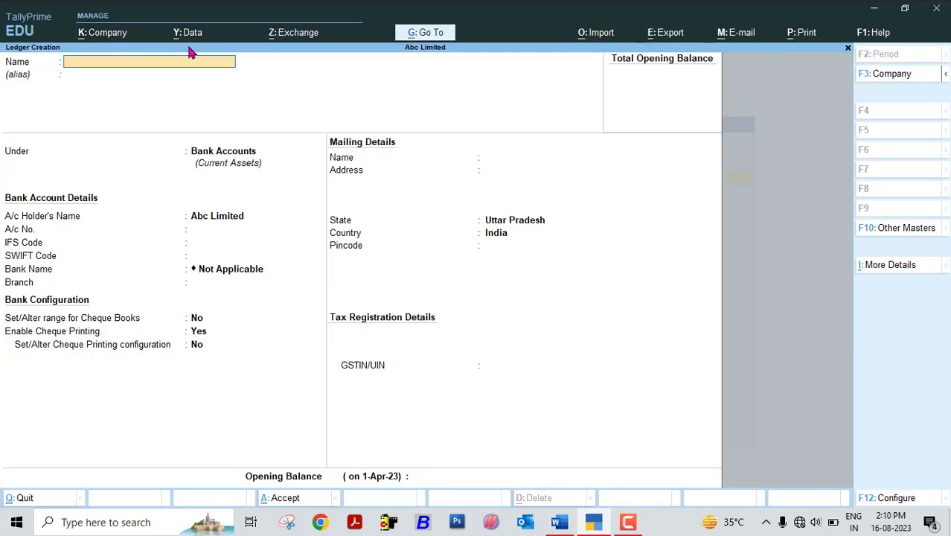
Leave ledger creation, view the list of existing ledgers available for alteration, and return to the Gateway of Tally.
key("Escape")
key("y")
key("Escape")
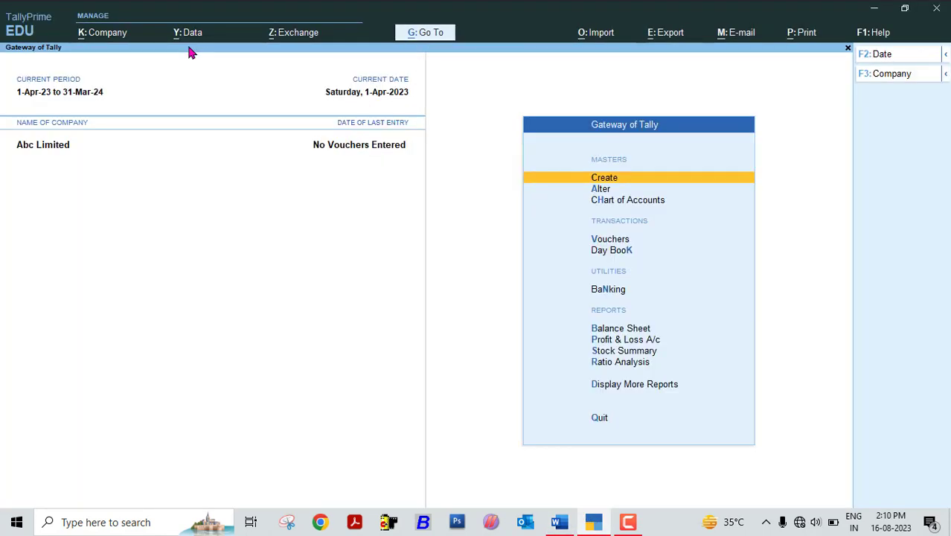
key("Down")
key("Return")
key("Down")
key("Return")
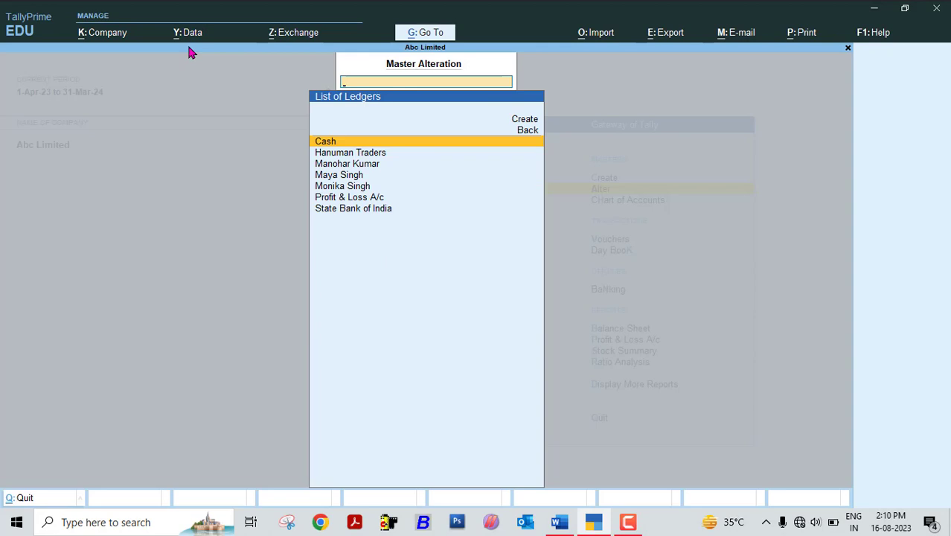
key("Escape")
key("Escape")
key("Up")
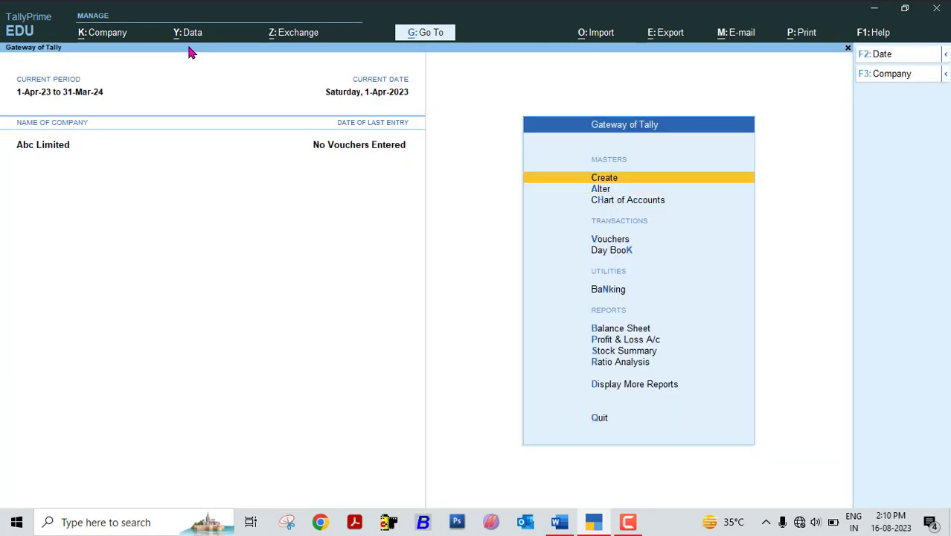
Start creating a new ledger and name it Axis Bank.
key("Return")
key("Down")
key("Return")
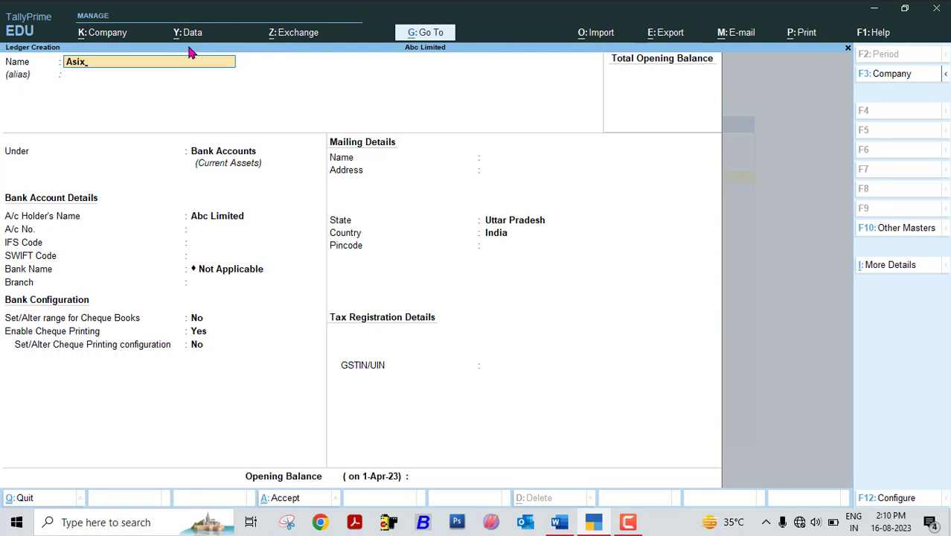
key("Return")
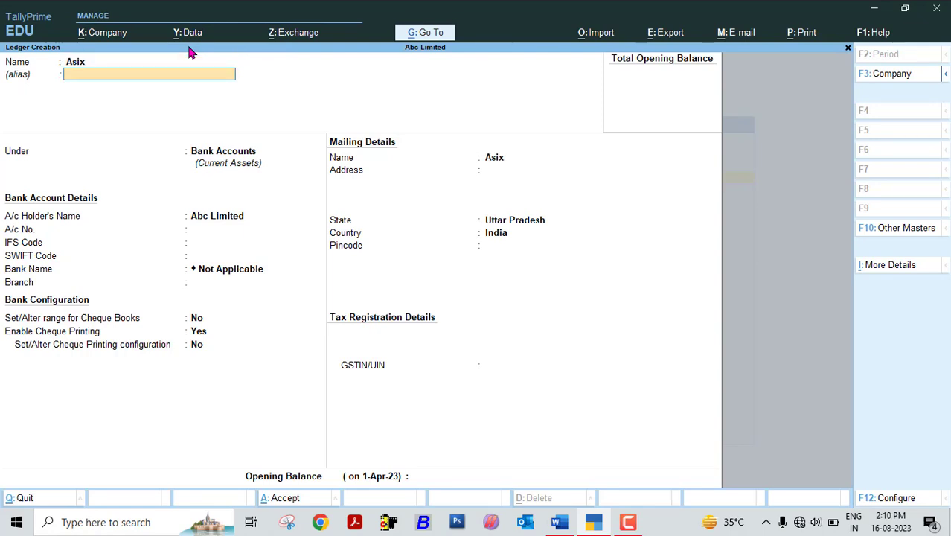
key("BackSpace")
type("A")
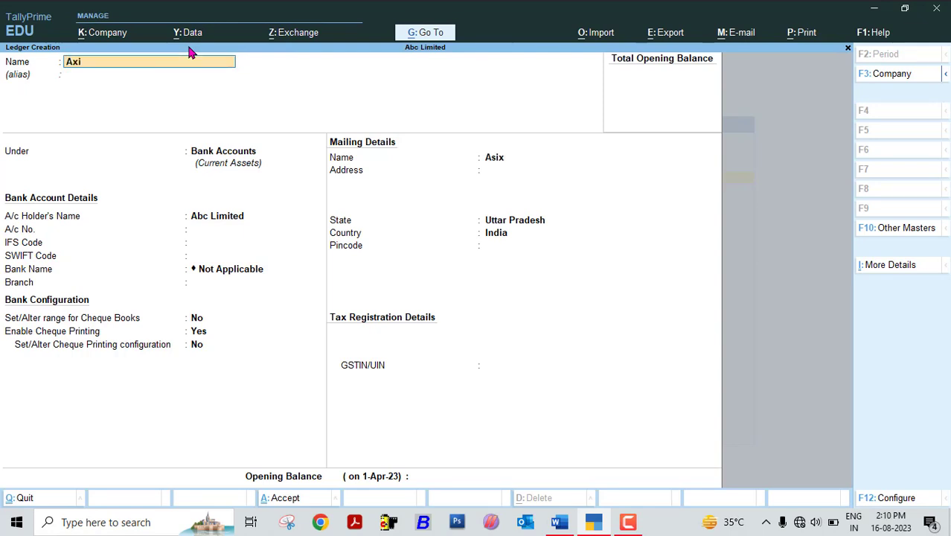
key("Return")
key("Return")
key("Return")
key("Return")
key("Return")
key("Return")
key("Return")
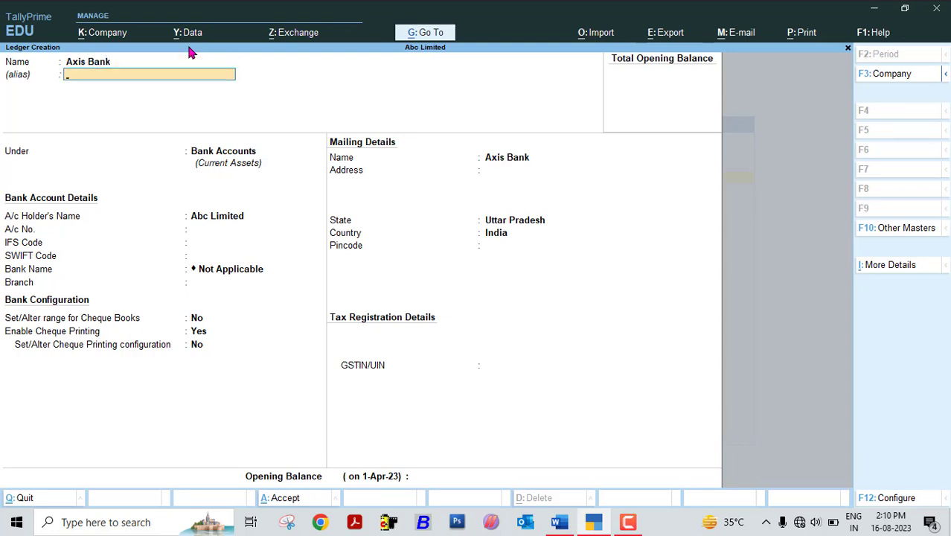
Keep Axis Bank under Bank Accounts, leave its account number, IFS and SWIFT codes blank, and save the ledger.
key("Return")
key("Return")
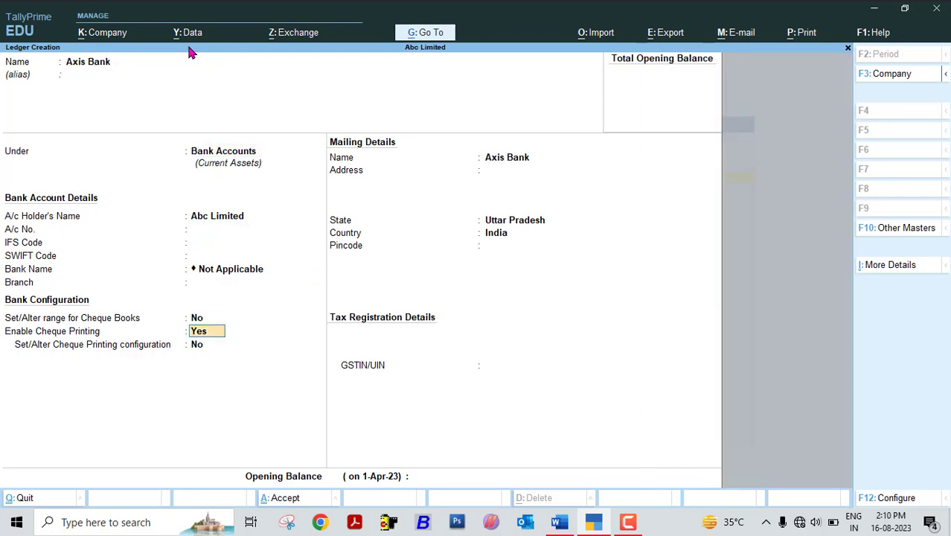
key("Up")
key("Up")
key("Up")
key("Up")
key("Up")
key("Up")
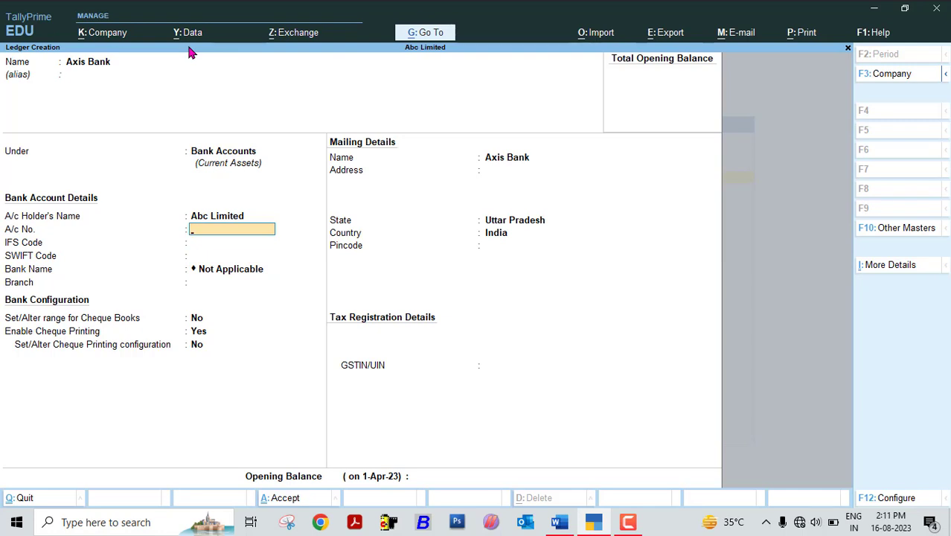
key("Return")
key("Return")
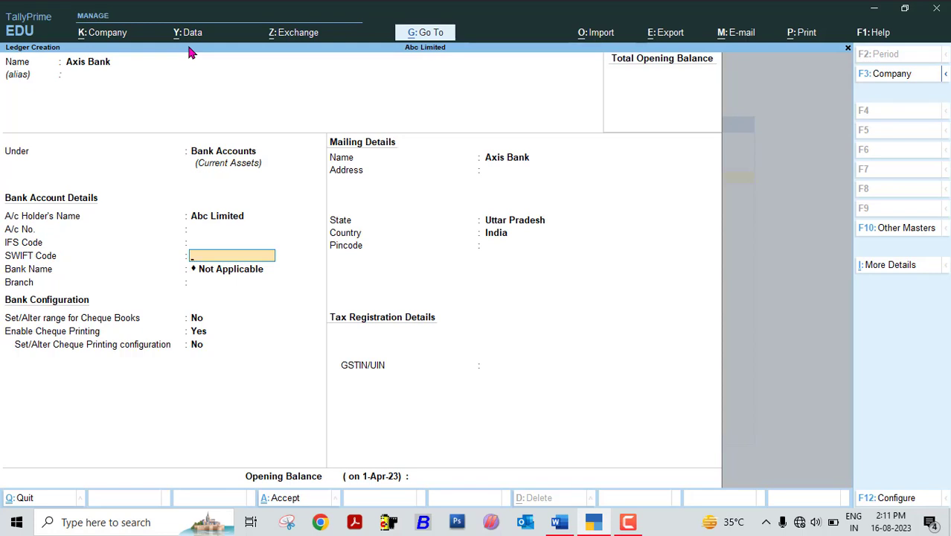
key("Return")
key("ctrl+a")
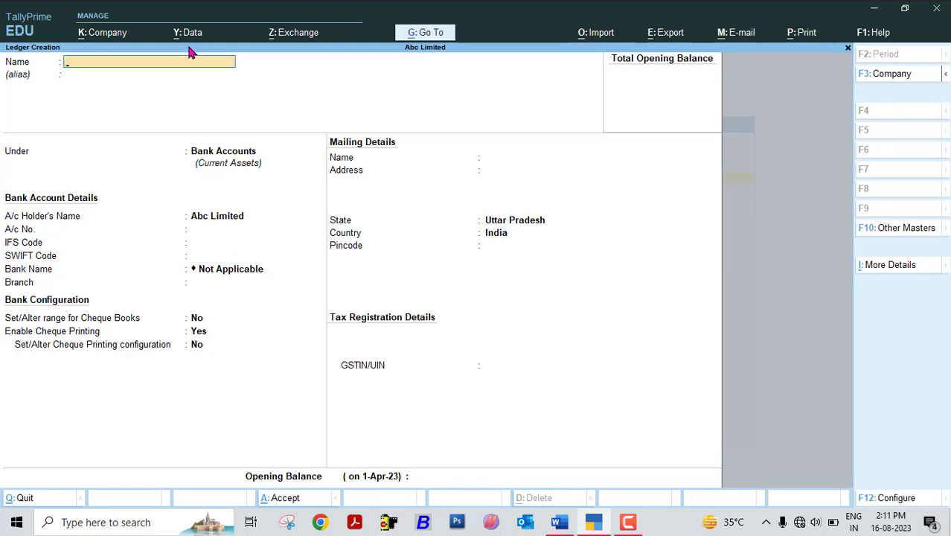
Leave ledger creation and return to the Gateway of Tally.
key("Escape")
key("Return")
key("Escape")
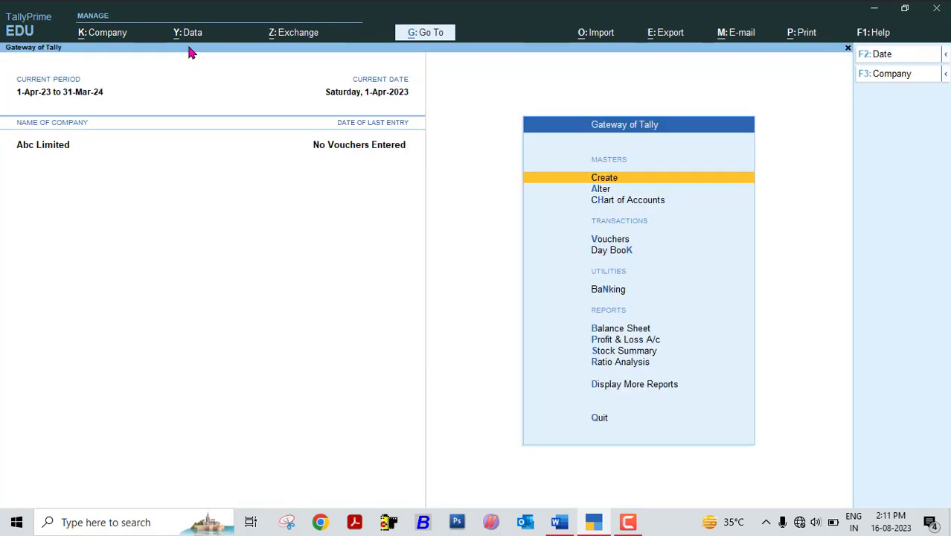
Open voucher entry with the Receipt voucher type, and check the receipt list in the Word document.
key("Down")
key("Down")
key("Down")
key("Return")
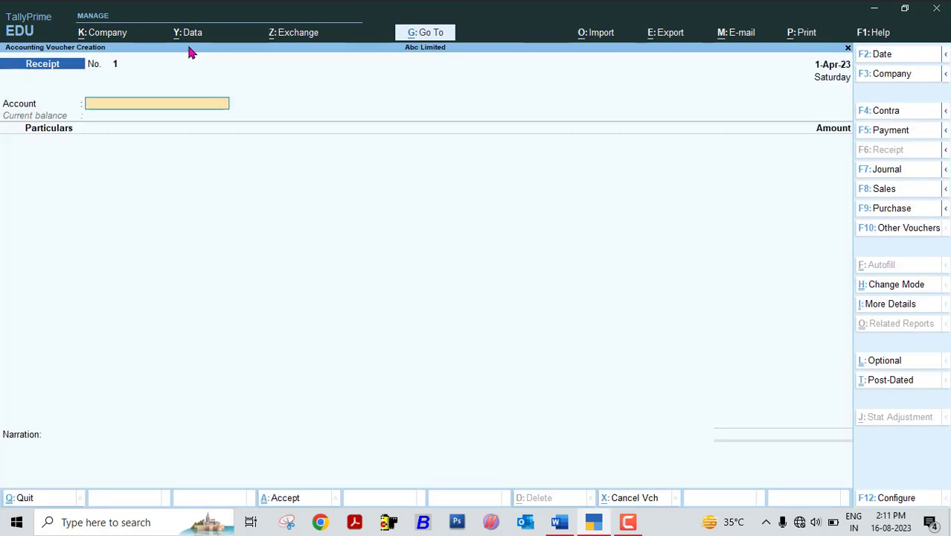
key("F5")
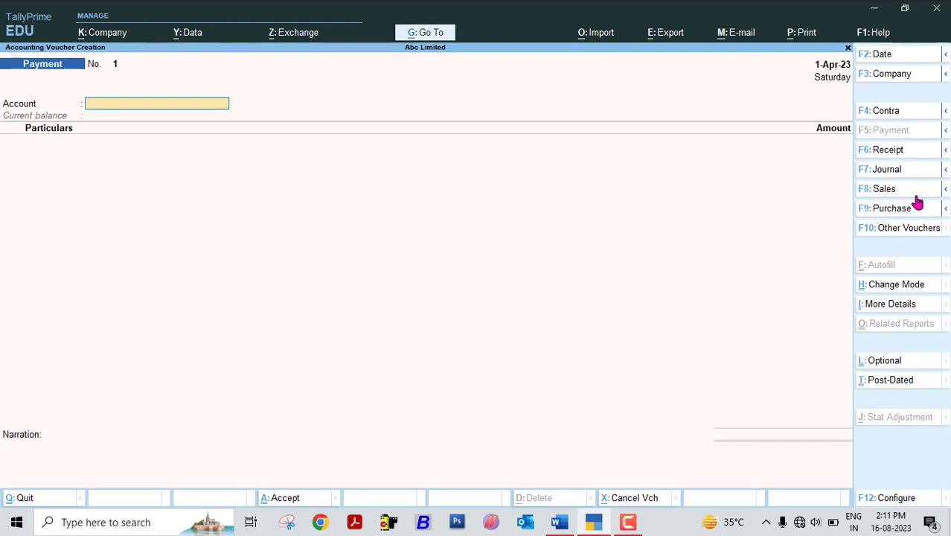
left_click(901, 154)
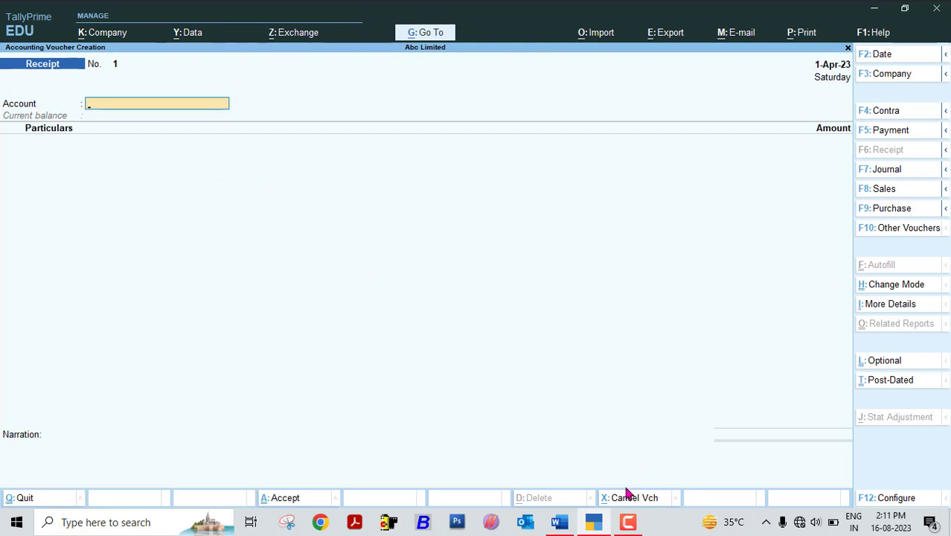
left_click(558, 524)
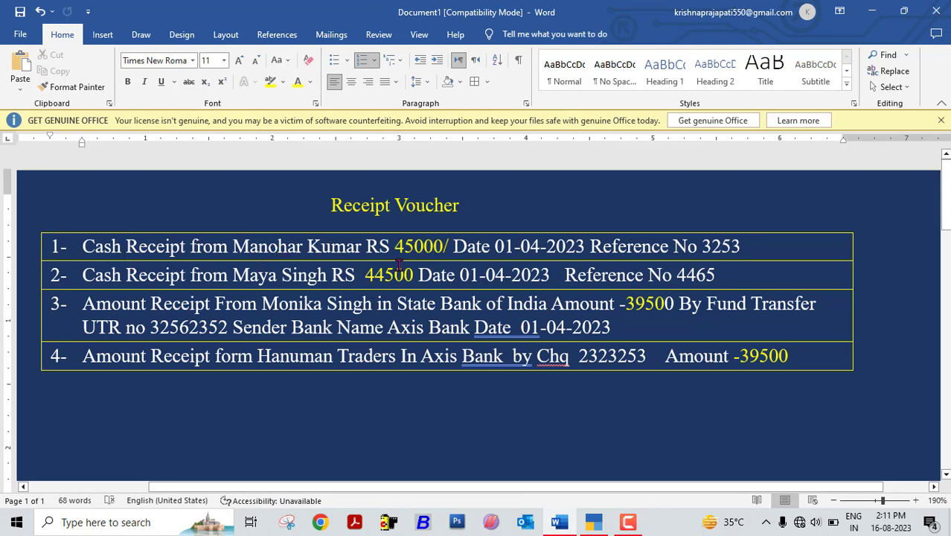
left_click(592, 524)
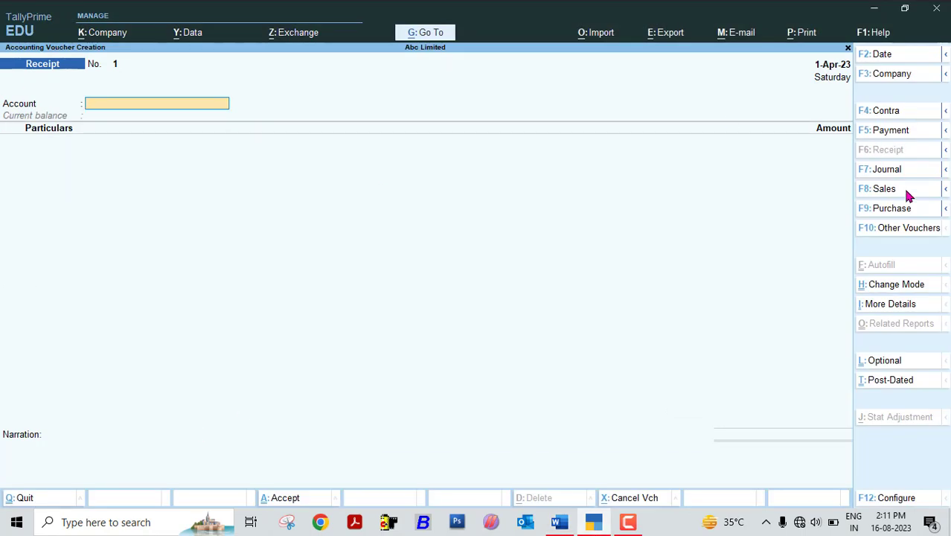
Switch the receipt voucher to Double Entry mode and back to Single Entry.
left_click(886, 287)
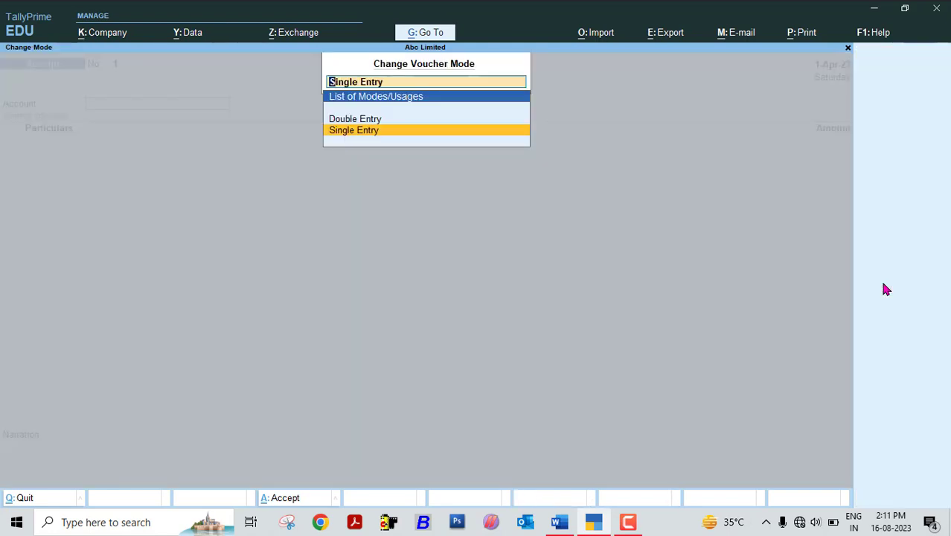
key("Up")
key("Return")
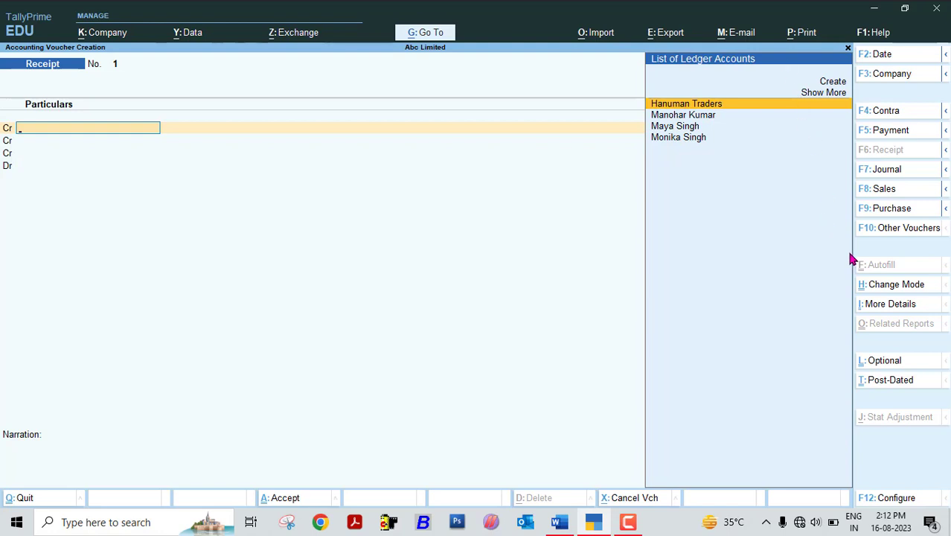
left_click(890, 286)
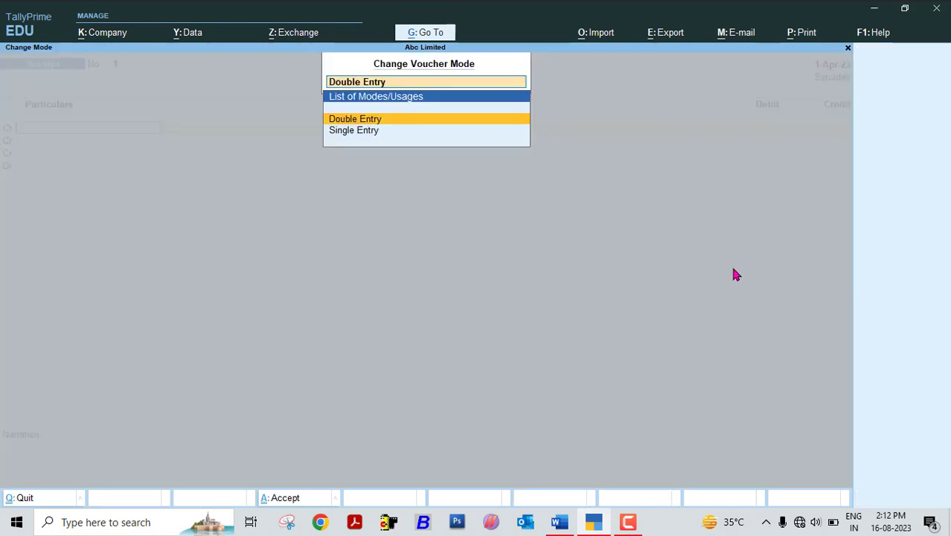
left_click(361, 134)
left_click(359, 133)
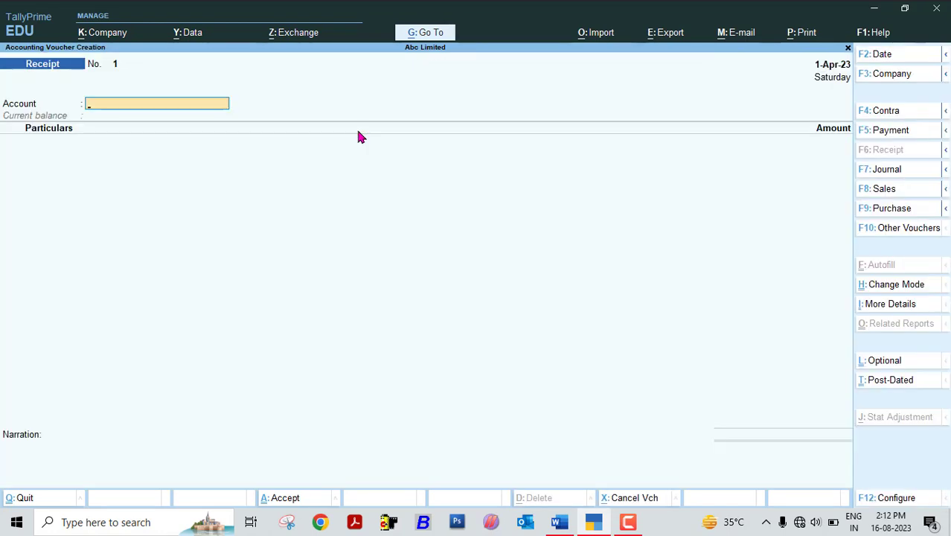
Set Cash as the receipt voucher's account and choose the first entry's payer ledger under Particulars.
type("ca")
key("Return")
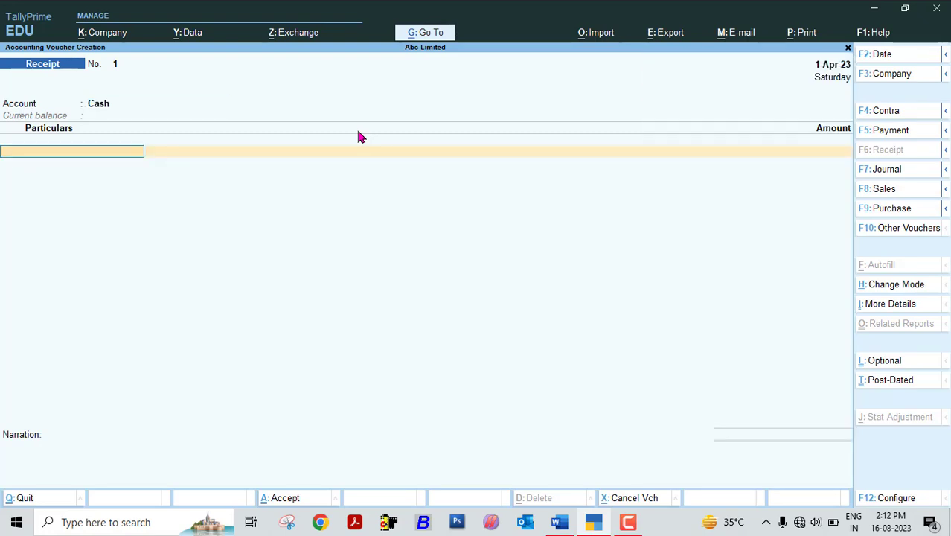
type("Mano")
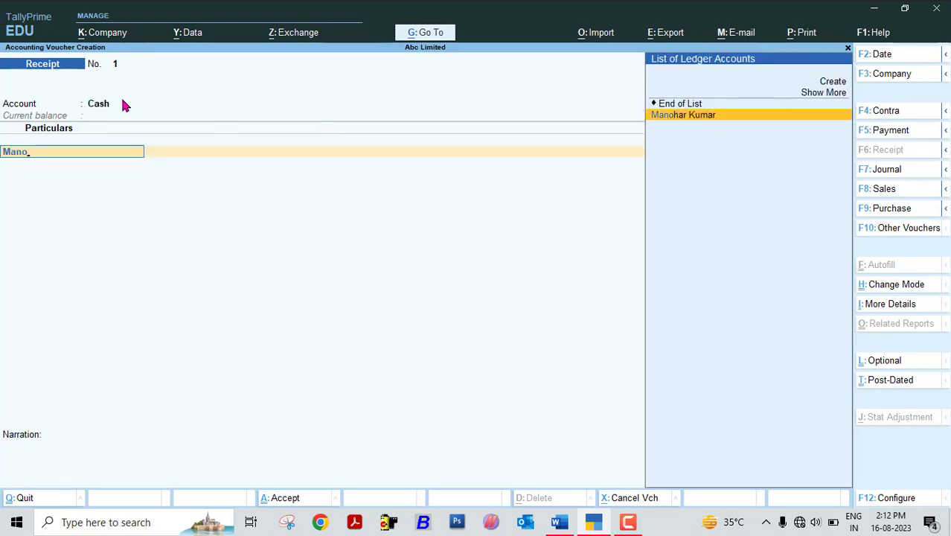
key("Return")
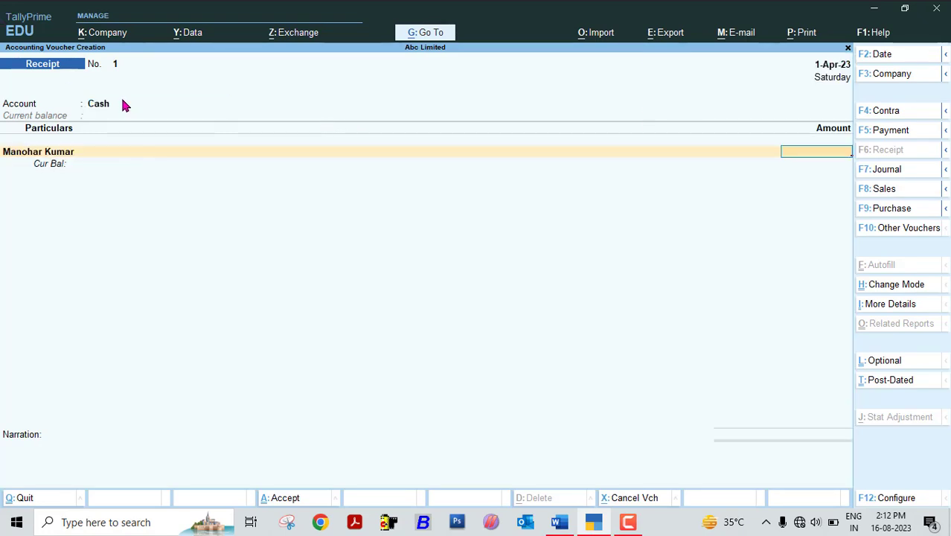
Check the first entry's amount in Word, and enter 45000 for the payer with an On Account bill reference.
left_click(560, 522)
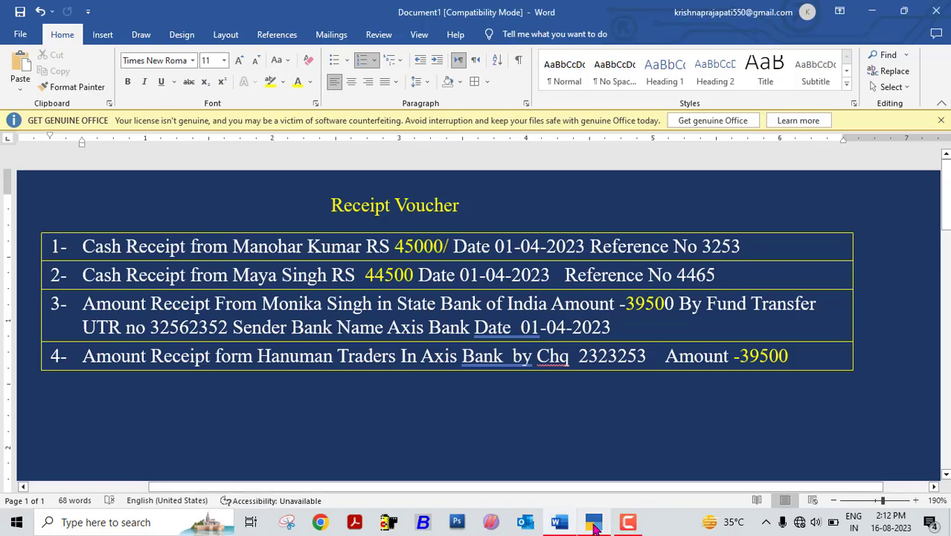
left_click(594, 522)
type("45000")
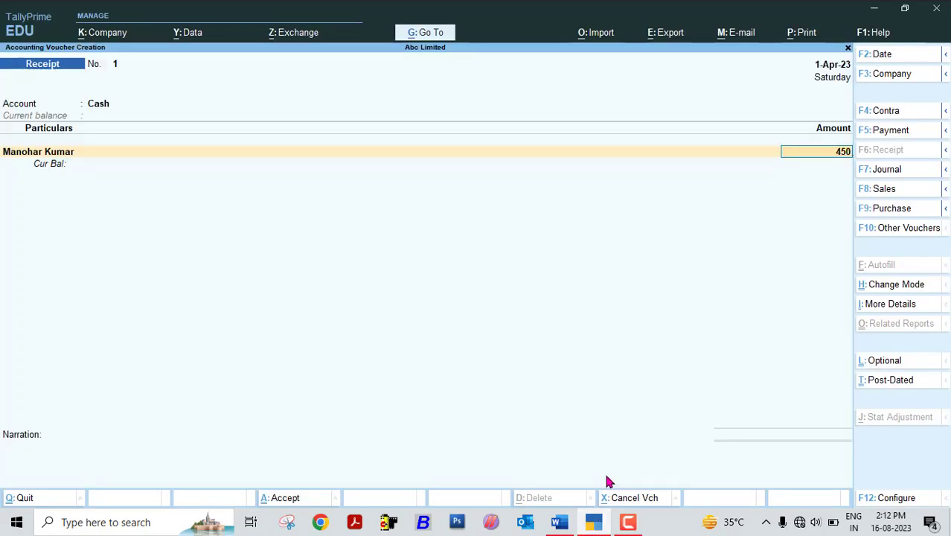
key("Return")
key("Return")
key("Return")
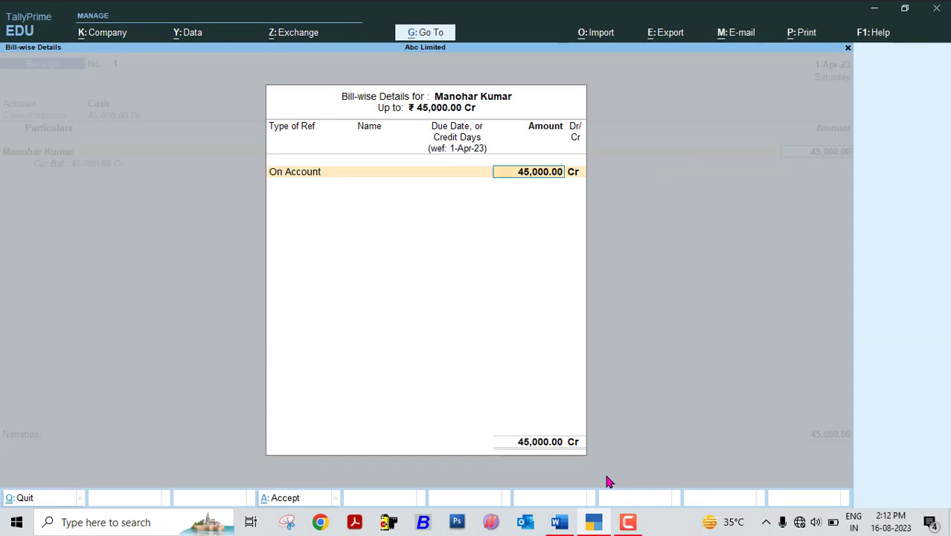
key("Return")
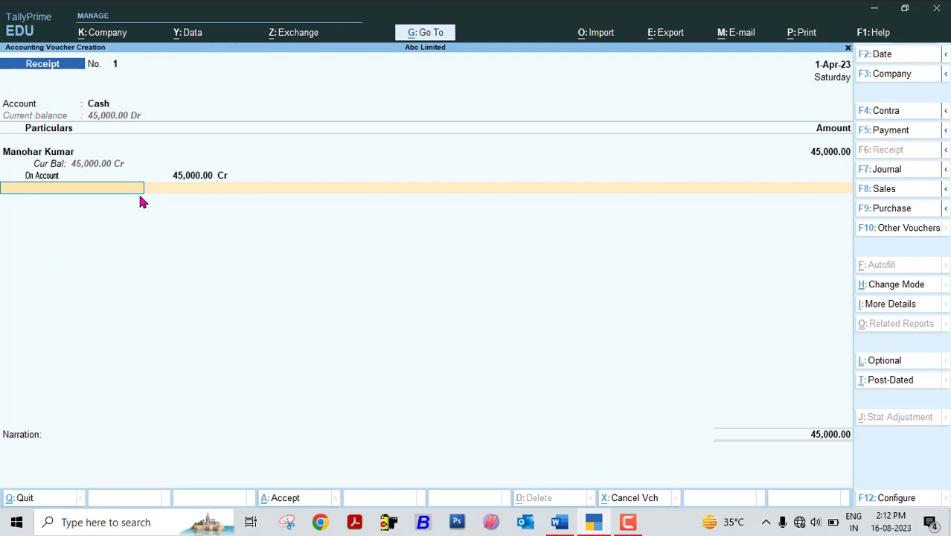
Enter a narration describing the cash receipt from the payer with amount 45000, and save the receipt voucher.
key("Return")
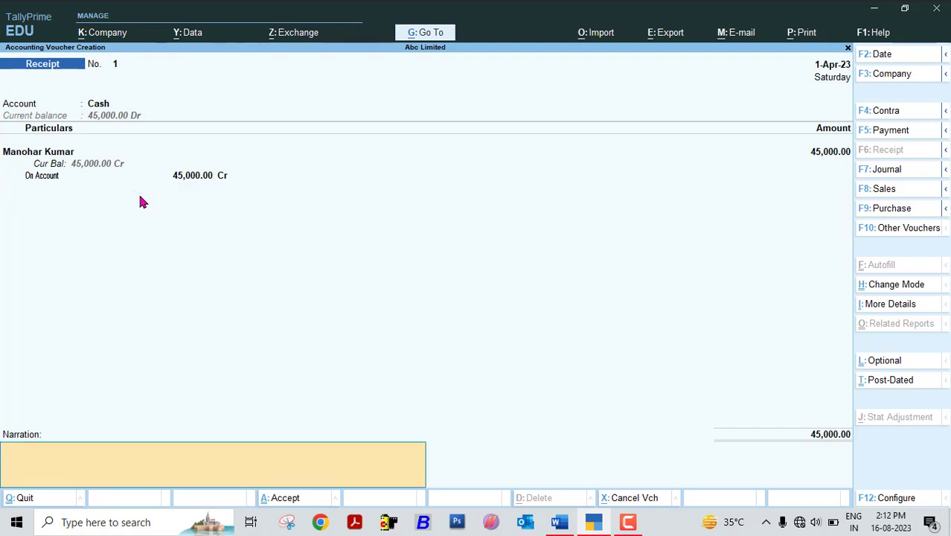
type("Cash Receipt from Manoha")
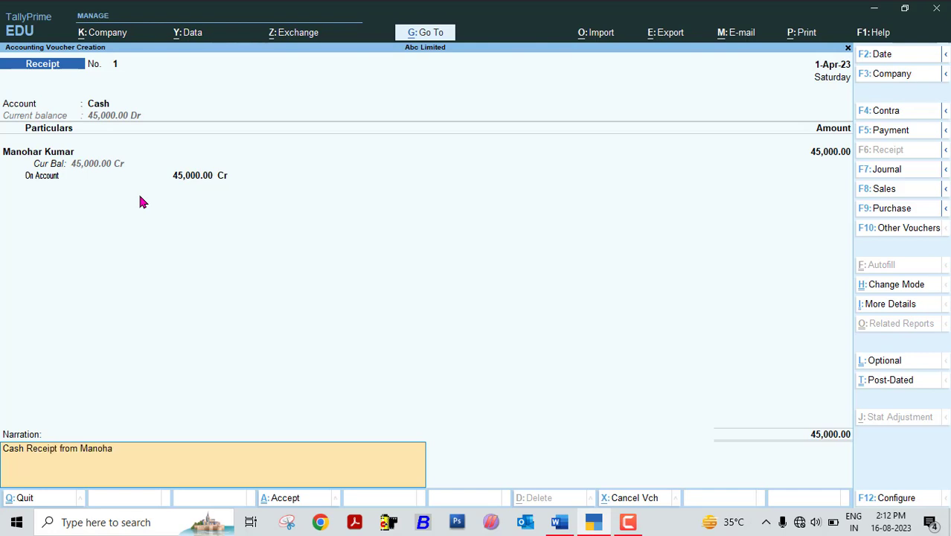
type("r AMou")
type("nt  45000")
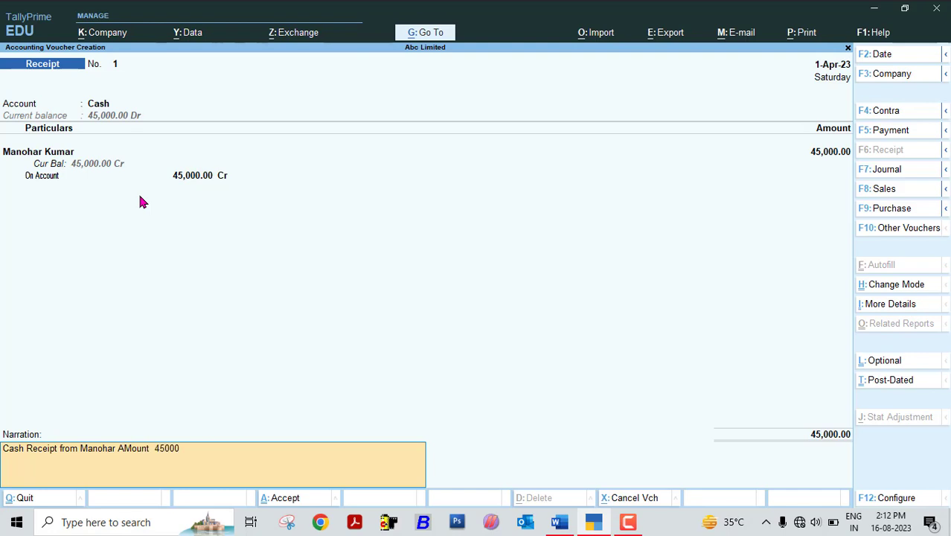
key("Return")
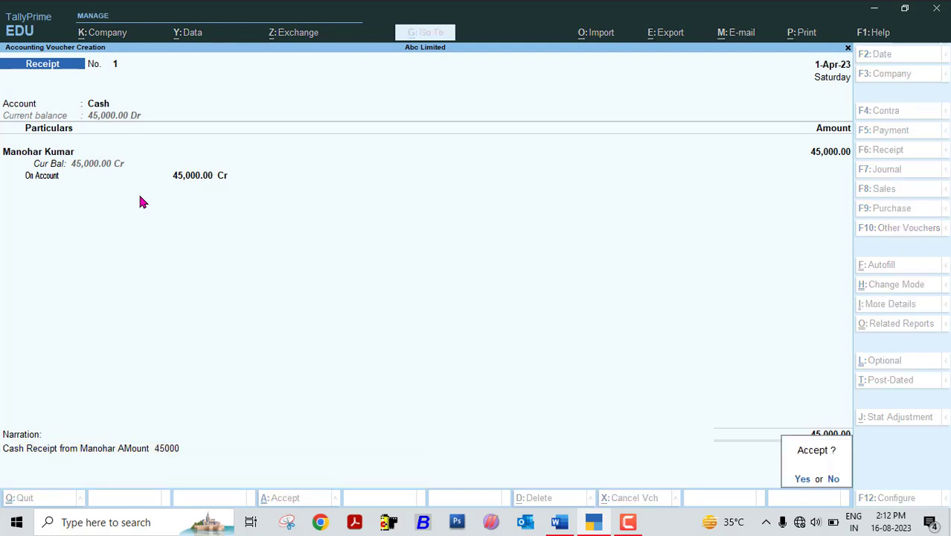
key("Return")
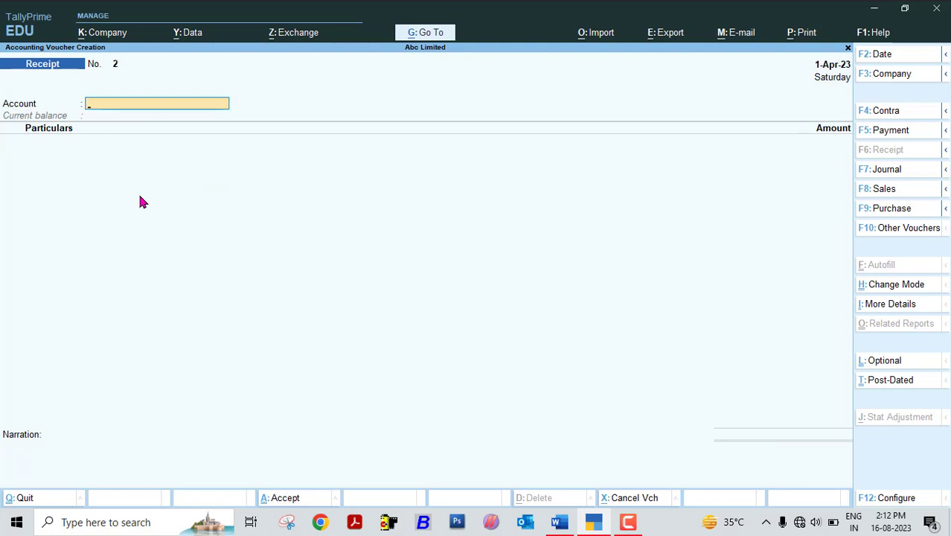
Check the second entry in Word, and switch the new receipt voucher in TallyPrime to Double Entry mode.
left_click(560, 522)
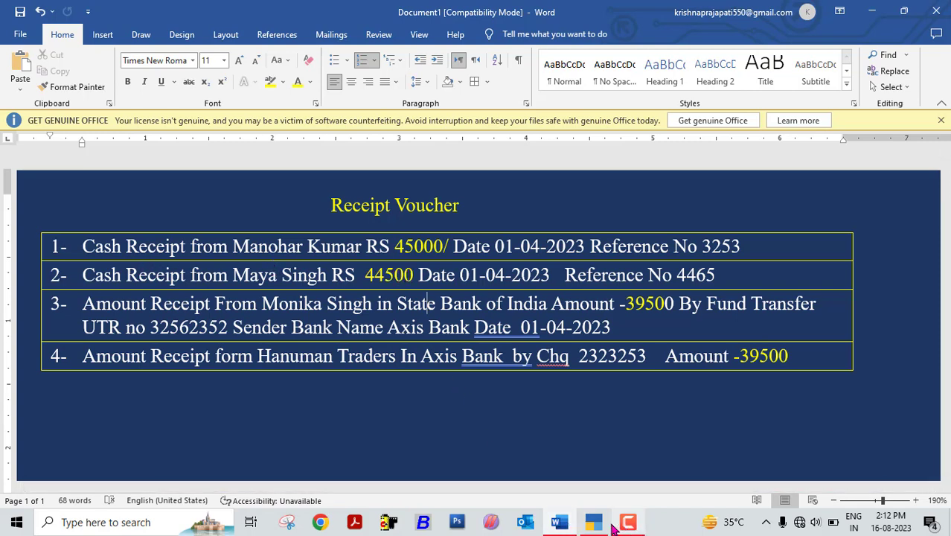
mouse_move(560, 528)
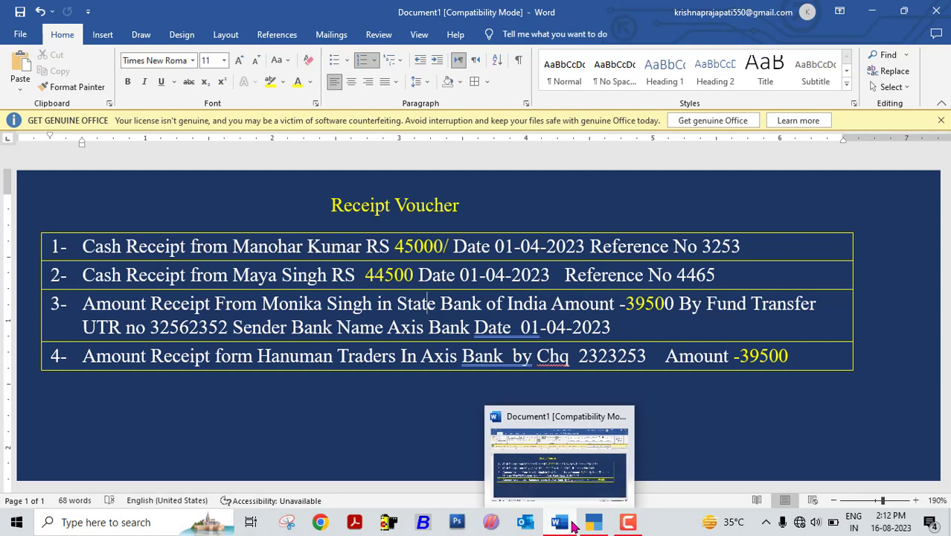
mouse_move(594, 527)
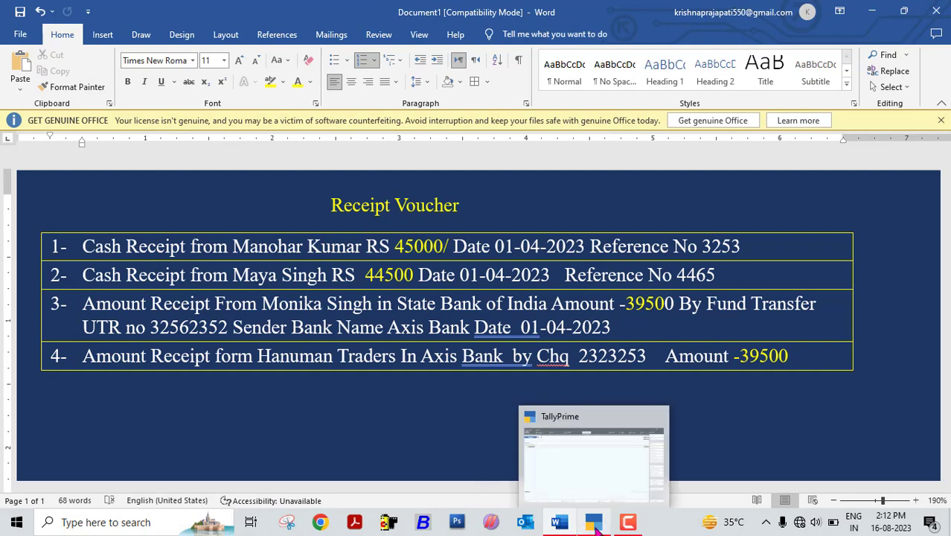
left_click(594, 525)
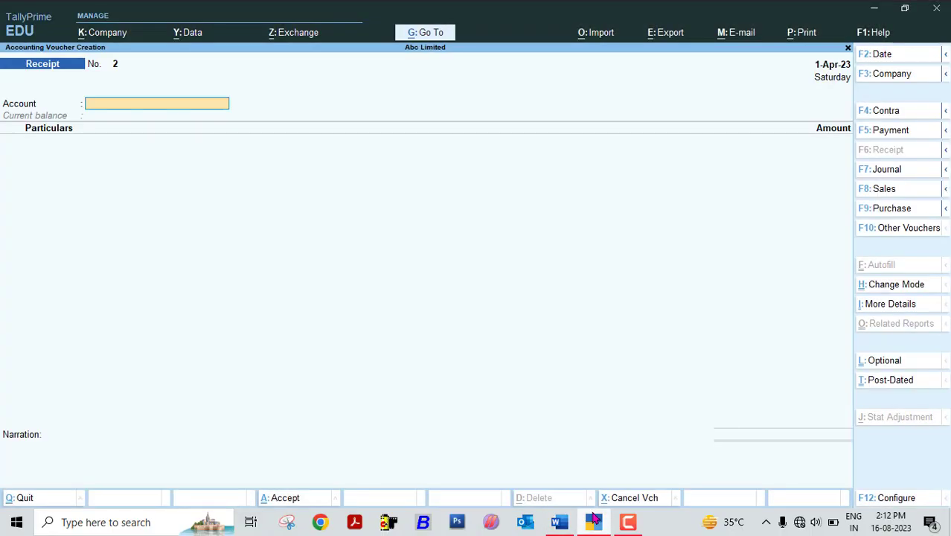
left_click(867, 285)
key("Up")
key("Return")
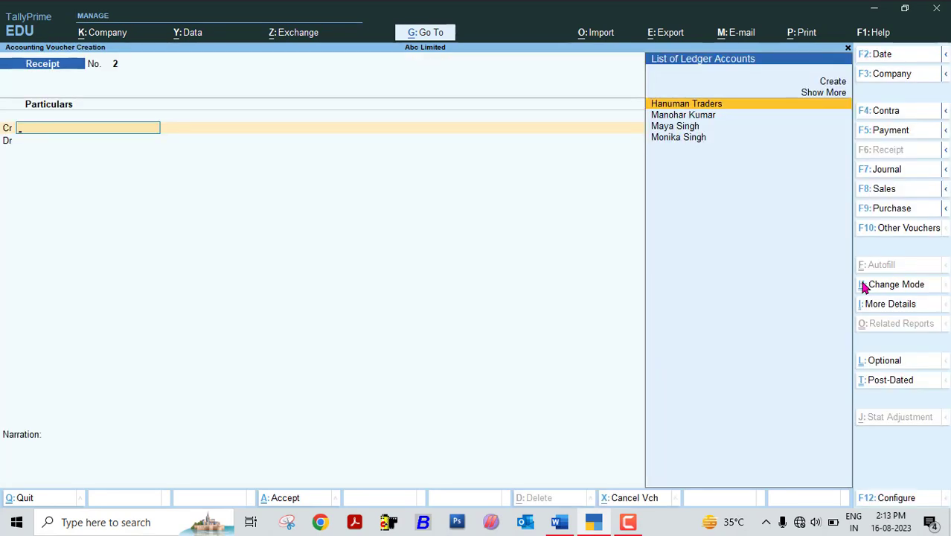
Choose the second entry's payer ledger on the credit line, and check its amount in Word.
key("Down")
key("Down")
key("Return")
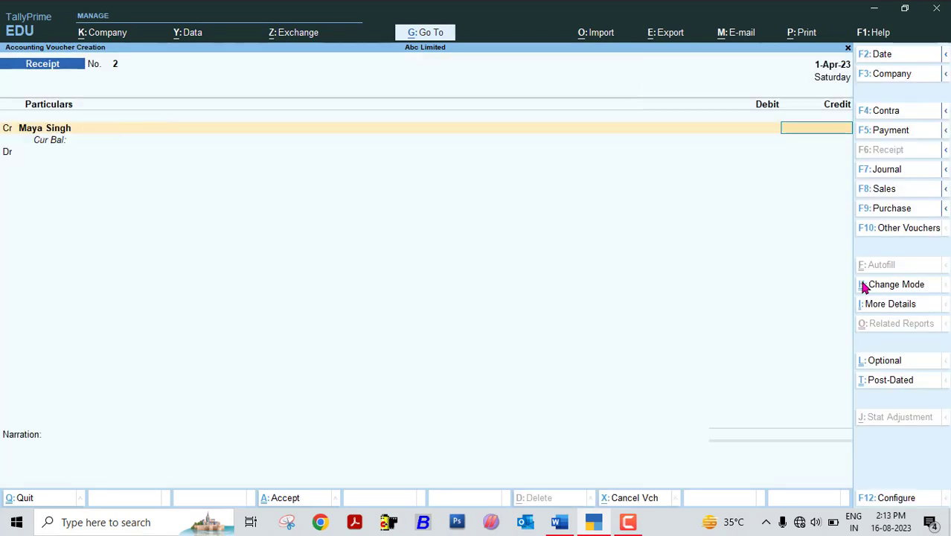
left_click(593, 523)
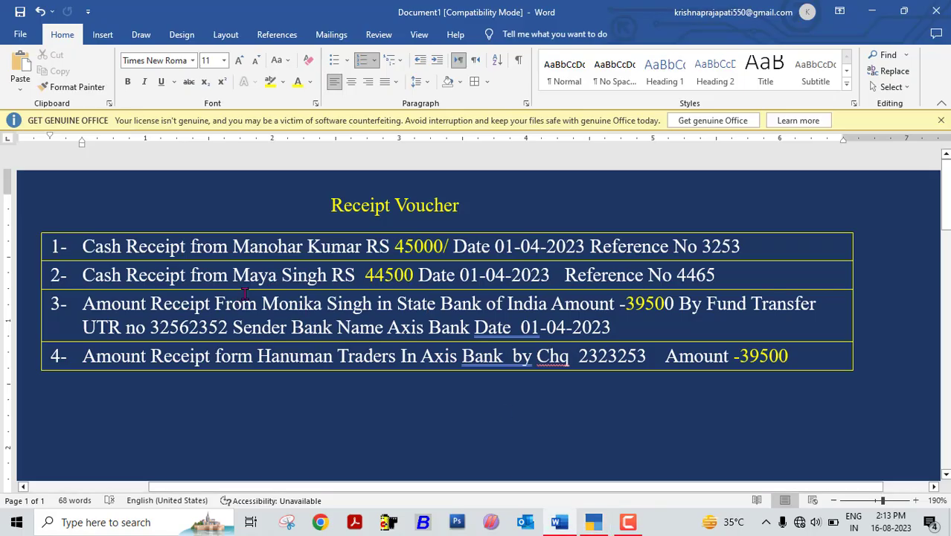
left_click(560, 522)
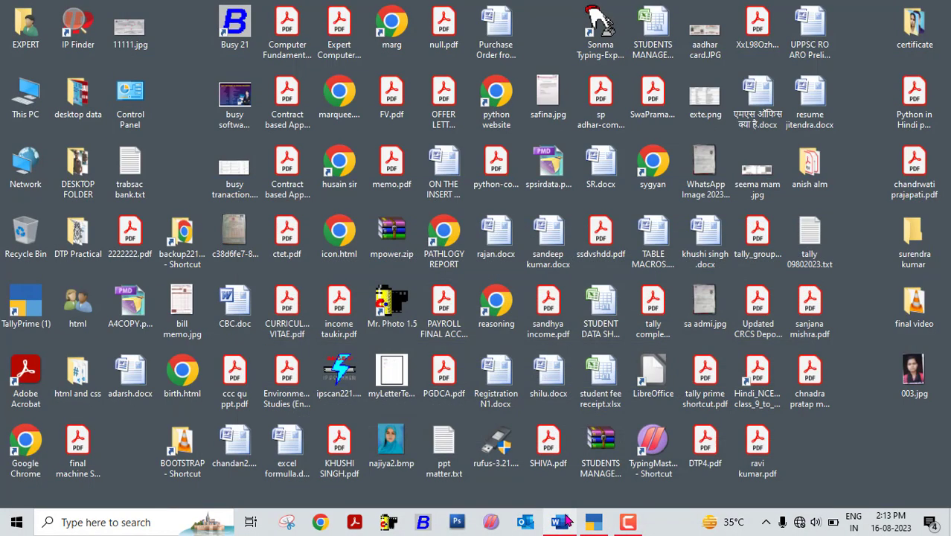
left_click(593, 522)
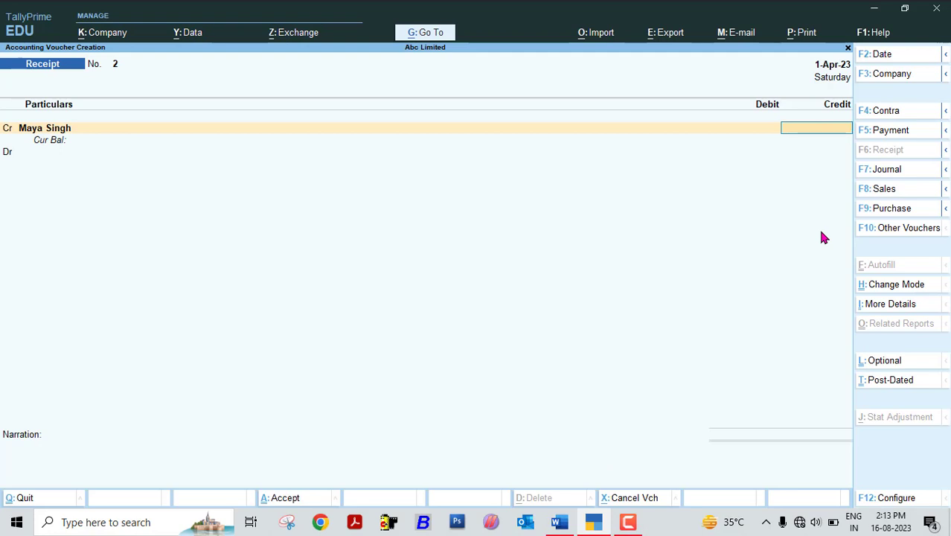
Credit the payer 44500 with an On Account bill reference, and choose Cash as the debit ledger.
mouse_move(615, 524)
type("44500")
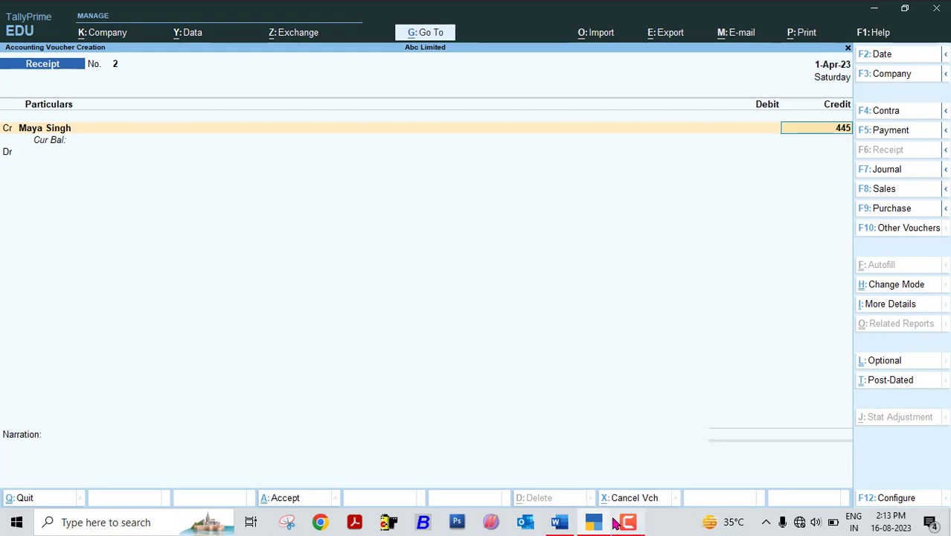
key("Return")
key("Return")
key("Return")
key("Return")
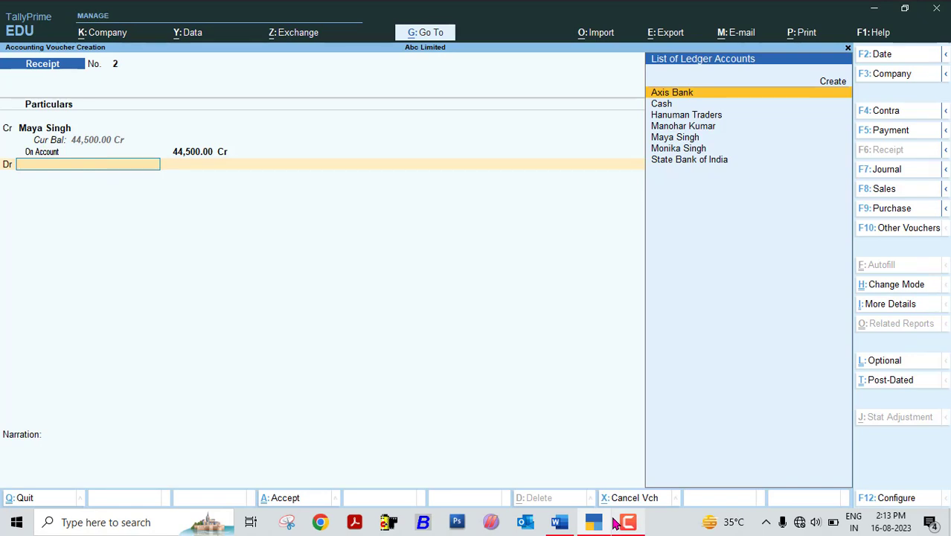
key("Down")
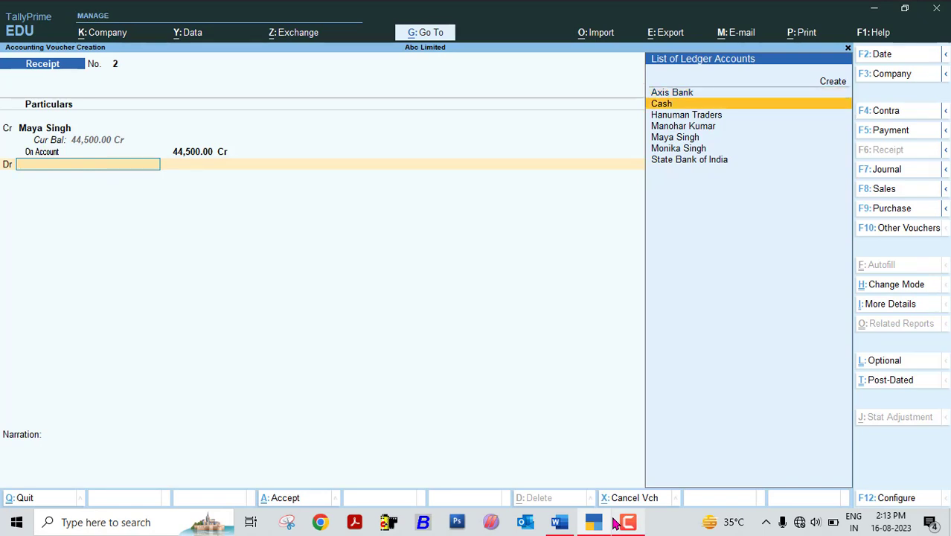
key("Return")
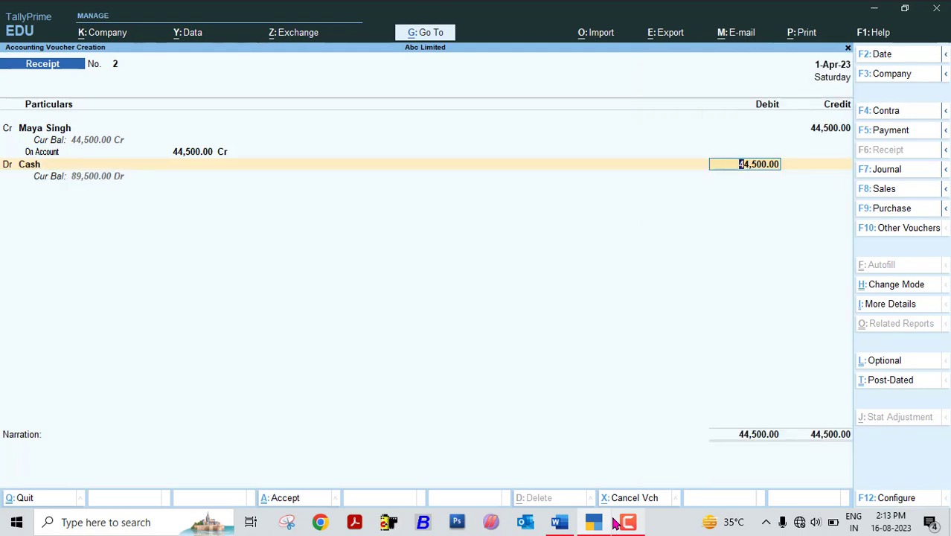
Accept the debit amount of the second receipt, enter a narration for the cash receipt from the payer, and save the voucher.
key("Return")
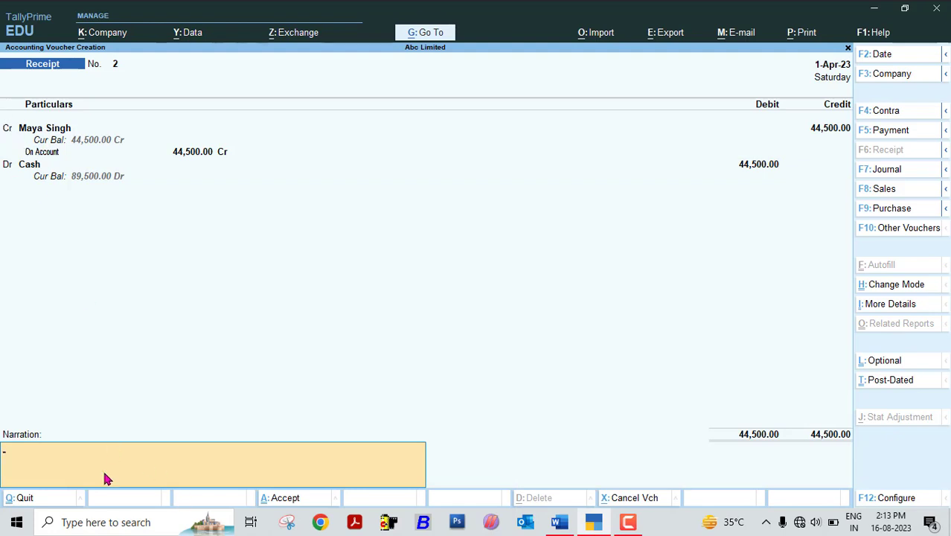
type("cash receipt from")
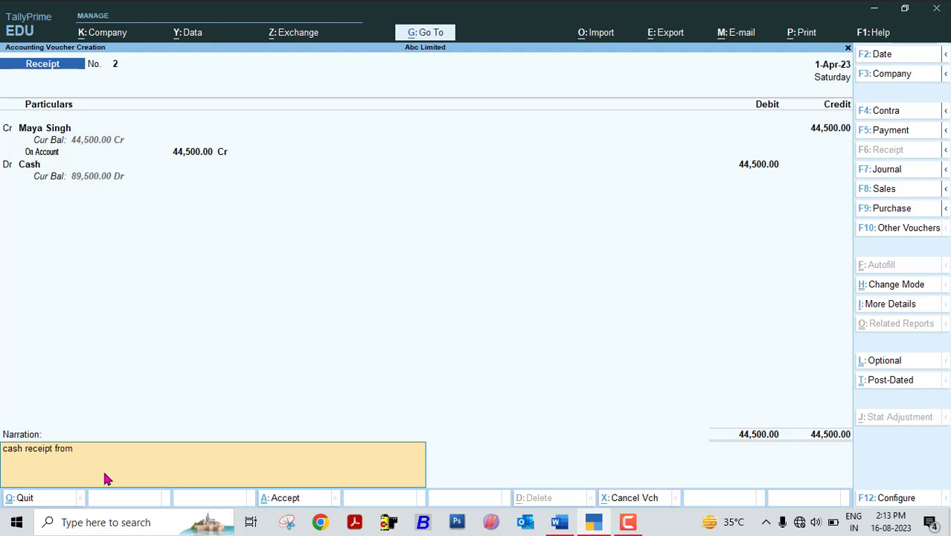
type(" maya")
key("Return")
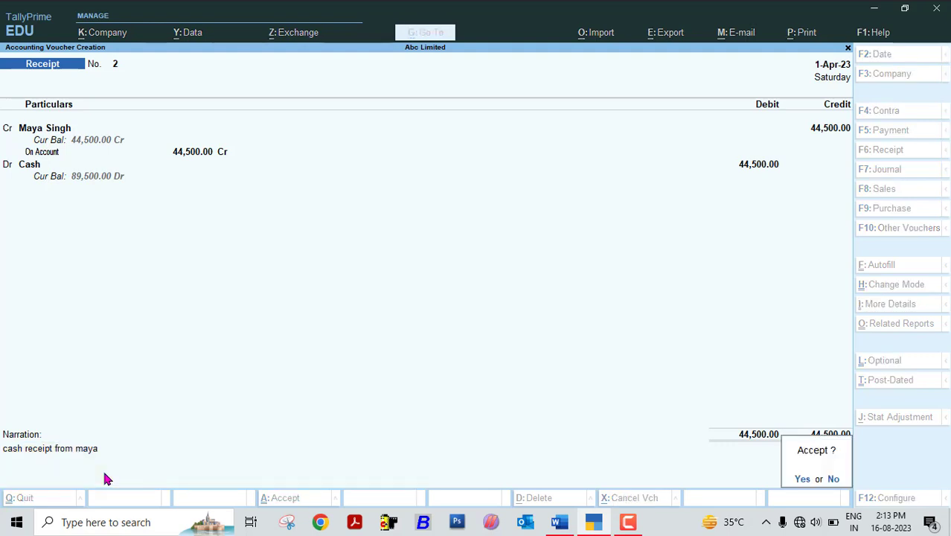
key("Return")
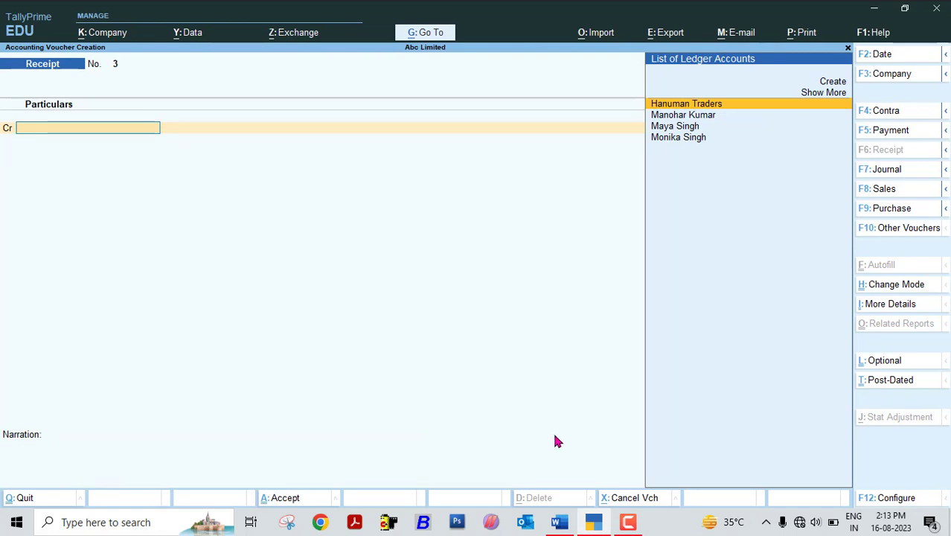
Check the third entry in Word, and choose its payer ledger on the credit line of the new TallyPrime receipt voucher.
left_click(593, 524)
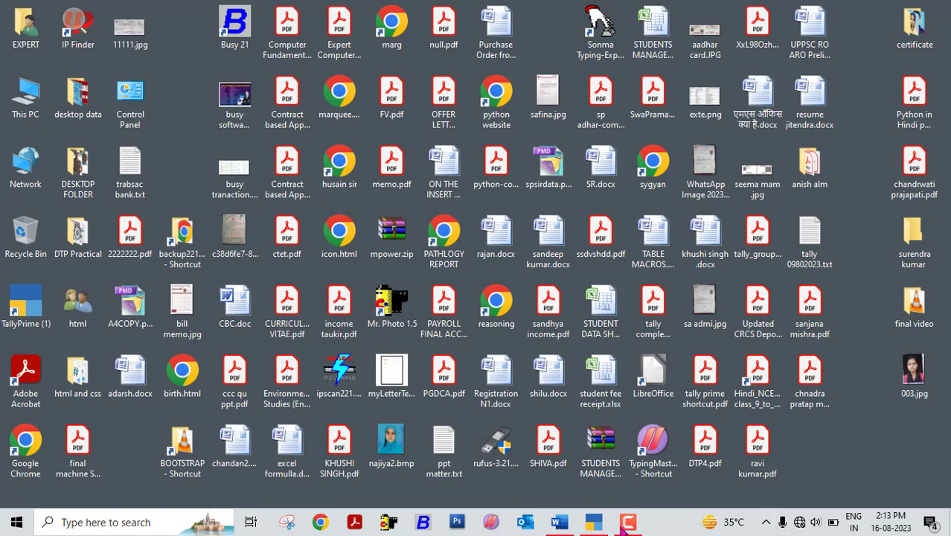
left_click(559, 524)
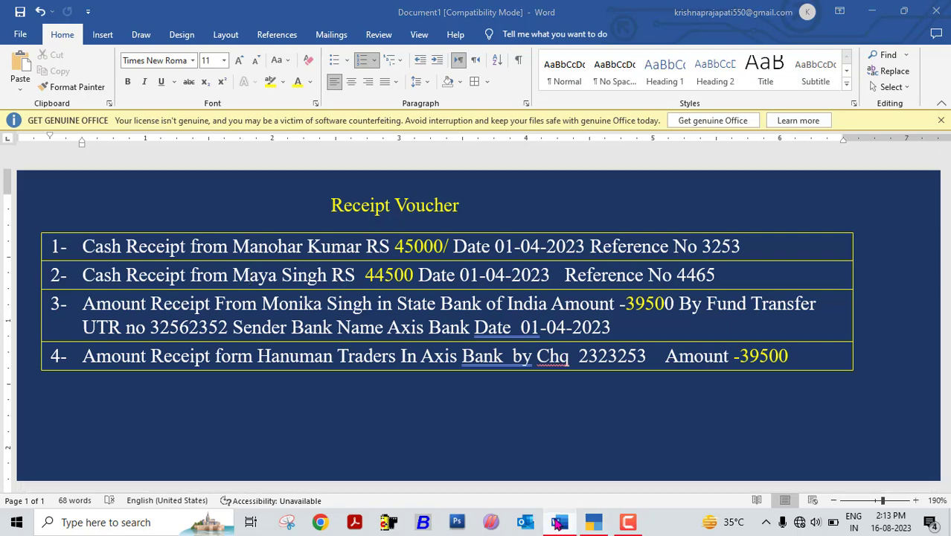
left_click(559, 523)
left_click(593, 523)
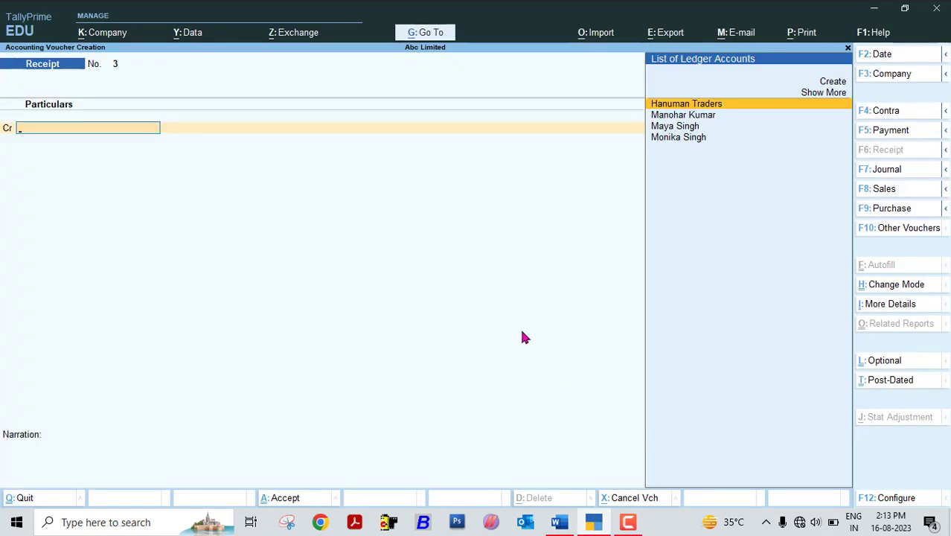
type("Moni")
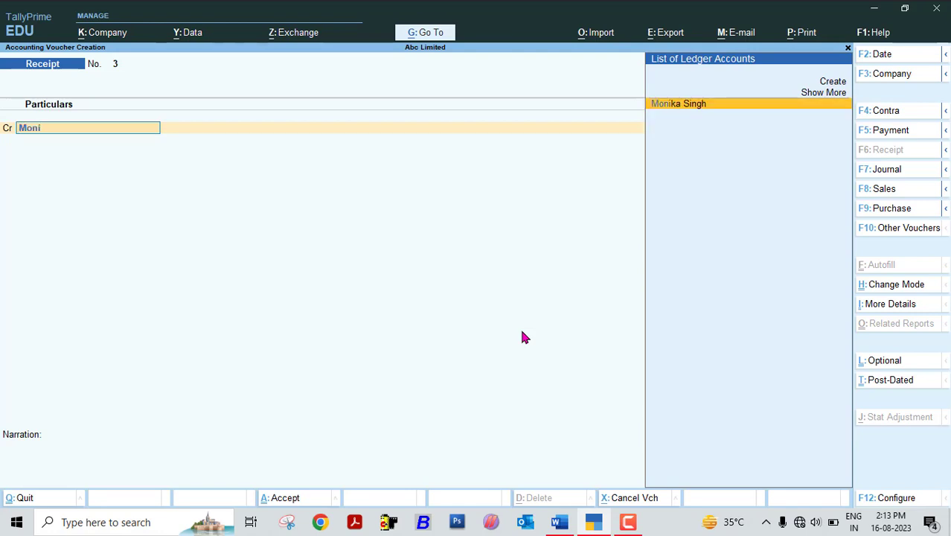
key("Return")
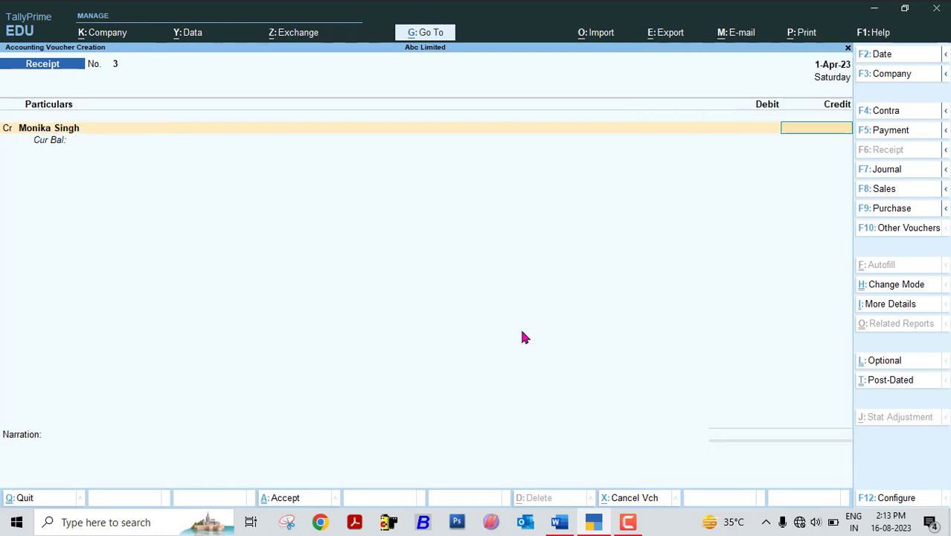
Check the third entry's amount in Word, and credit the payer 39500 in TallyPrime with an On Account bill reference.
left_click(600, 523)
left_click(560, 523)
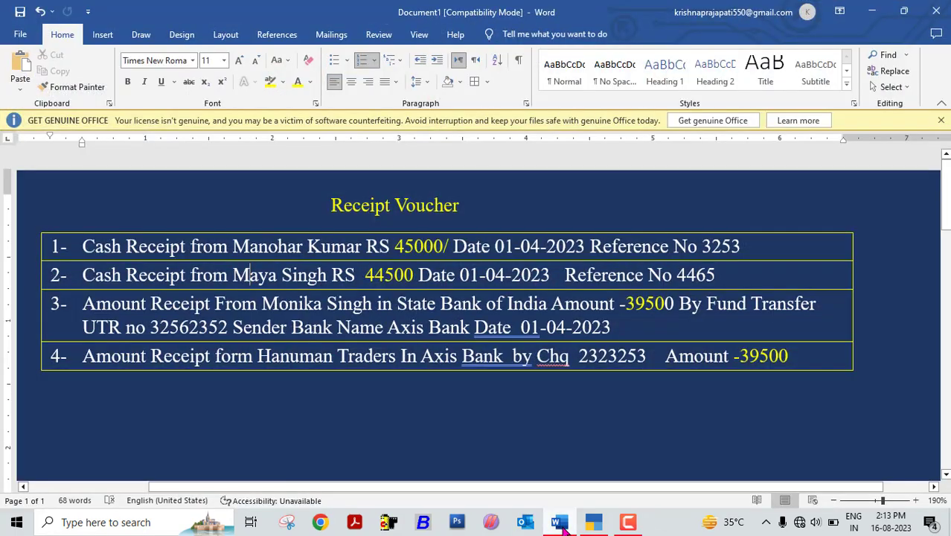
left_click(593, 523)
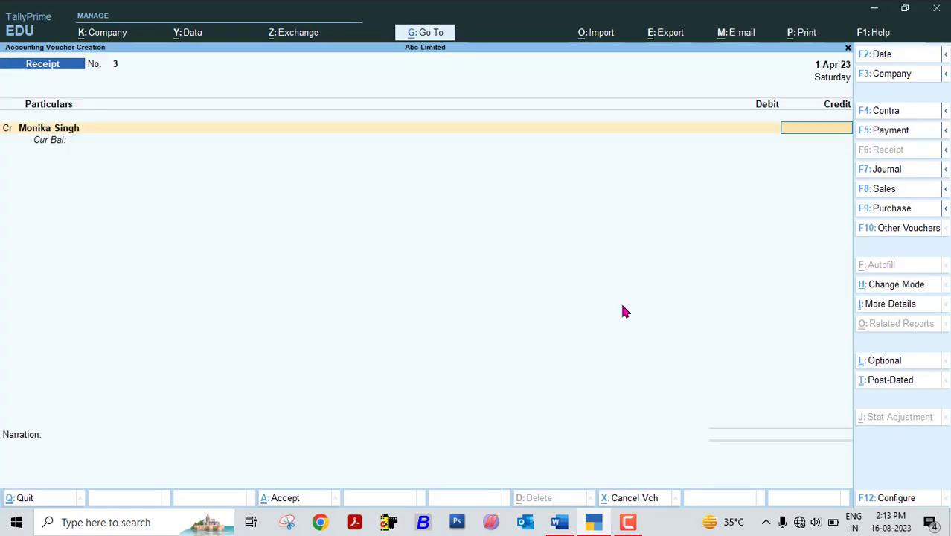
type("39500")
key("Return")
key("Return")
key("Return")
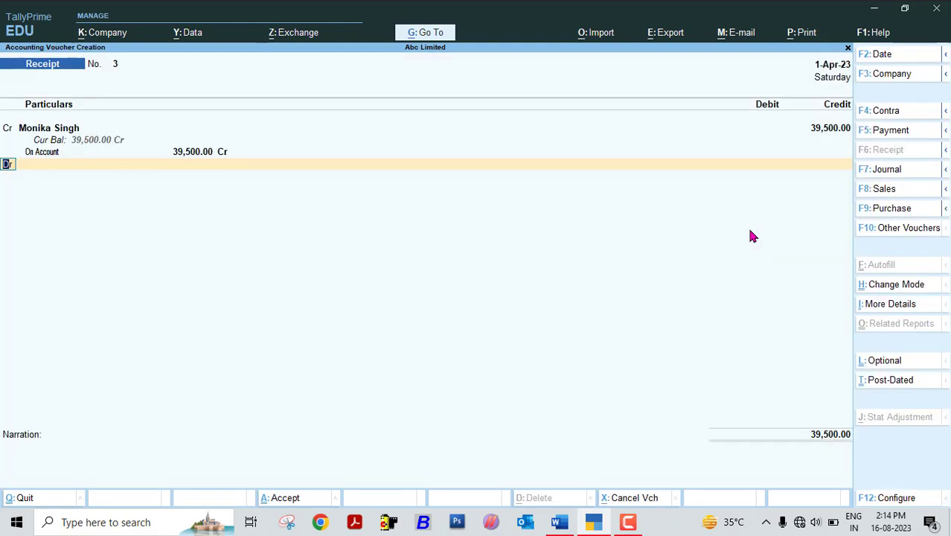
Choose State Bank of India as the debit ledger for the full 39,500.
key("Return")
key("Down")
key("Down")
key("Down")
key("Down")
key("Down")
key("Down")
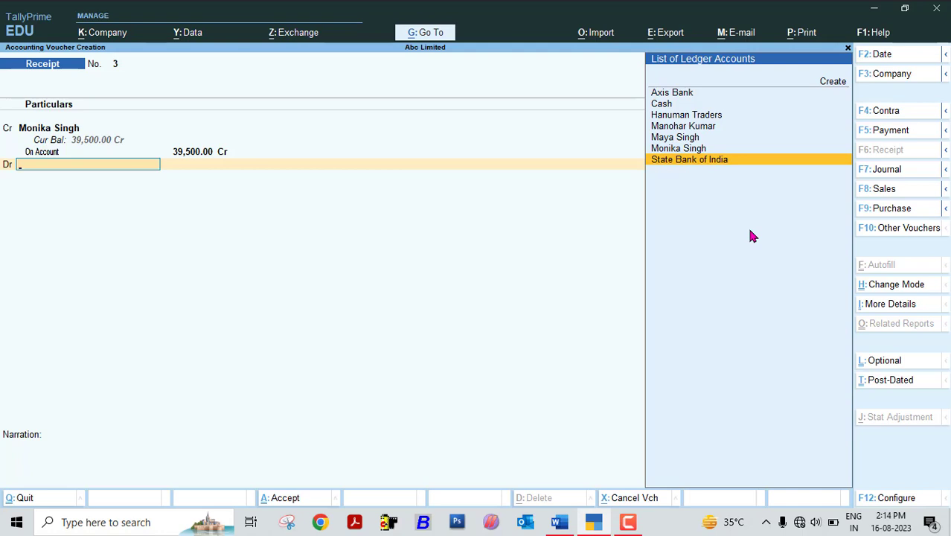
key("Return")
key("Return")
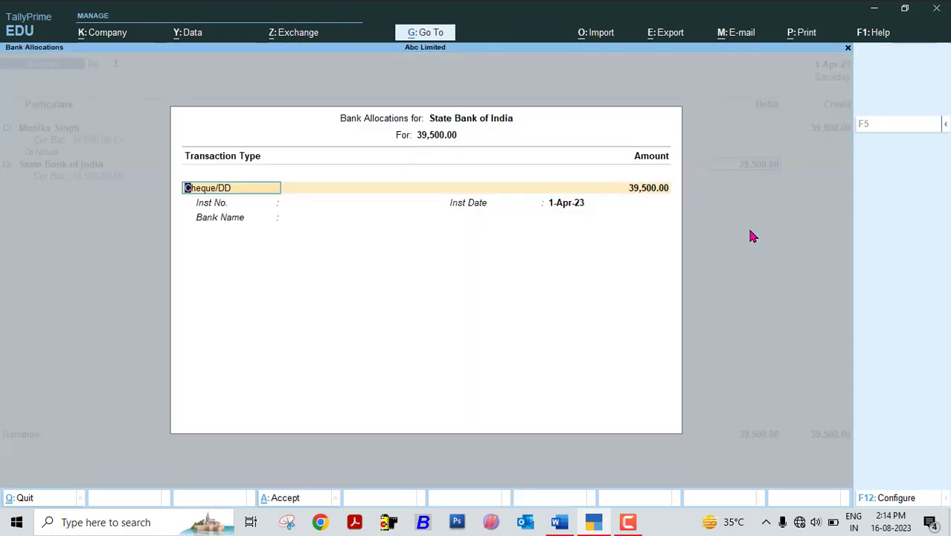
Set the bank allocation's transaction type to e-Fund Transfer with instrument number 132352362, keeping the instrument date 1-Apr-23.
key("Return")
key("BackSpace")
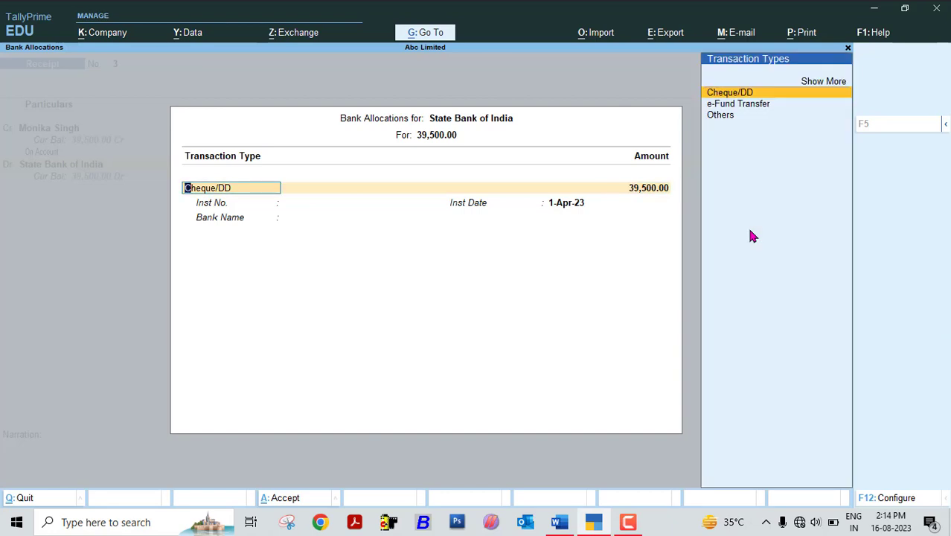
key("Down")
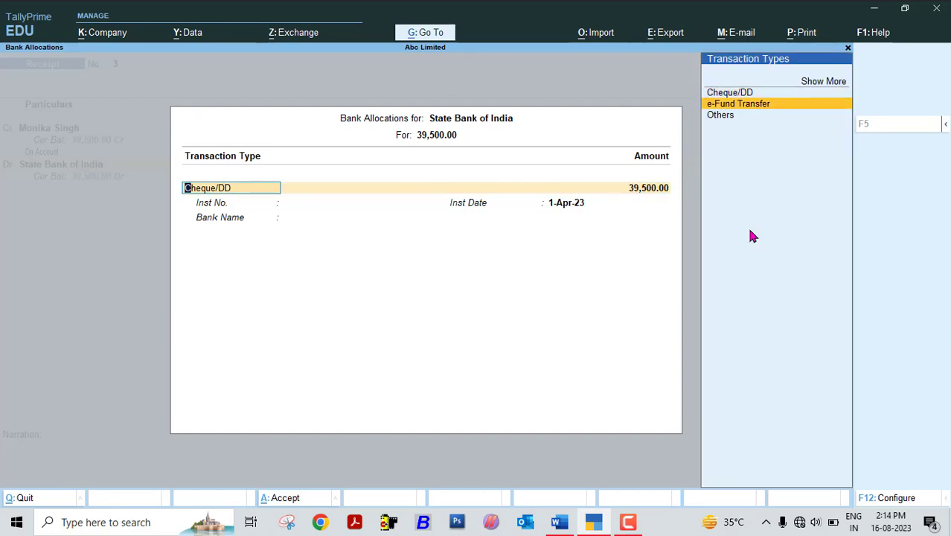
key("Return")
key("Return")
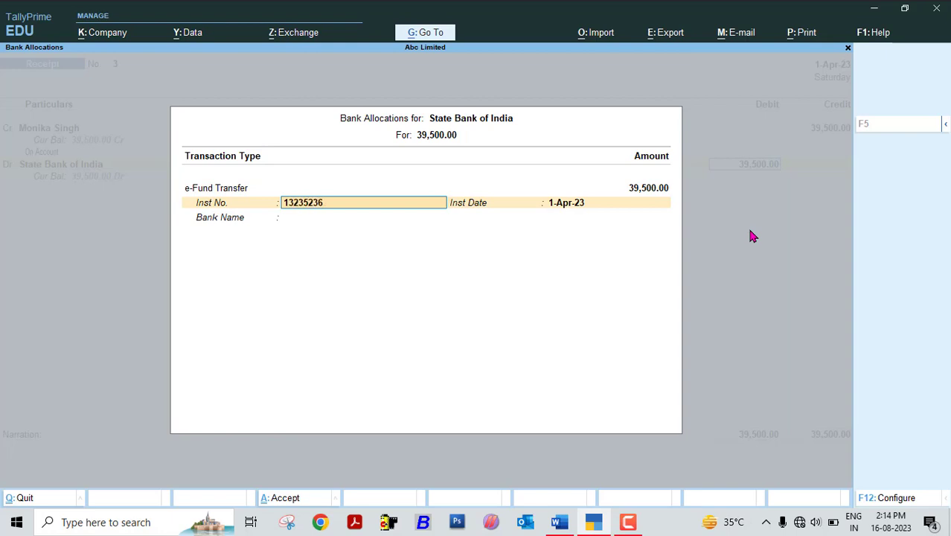
key("Return")
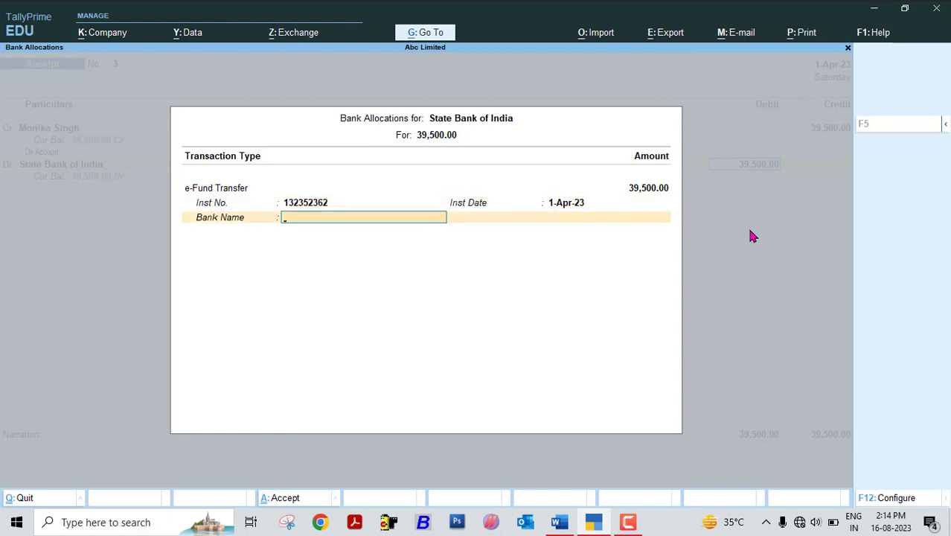
Choose Specify Bank Name for the sender's bank, and complete the State Bank of India bank allocation.
type("S")
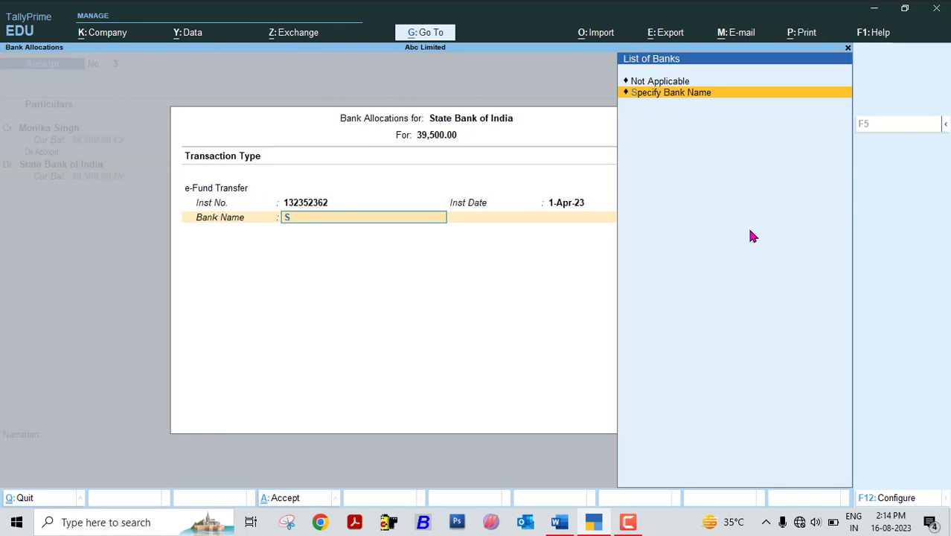
key("Up")
key("Down")
key("Return")
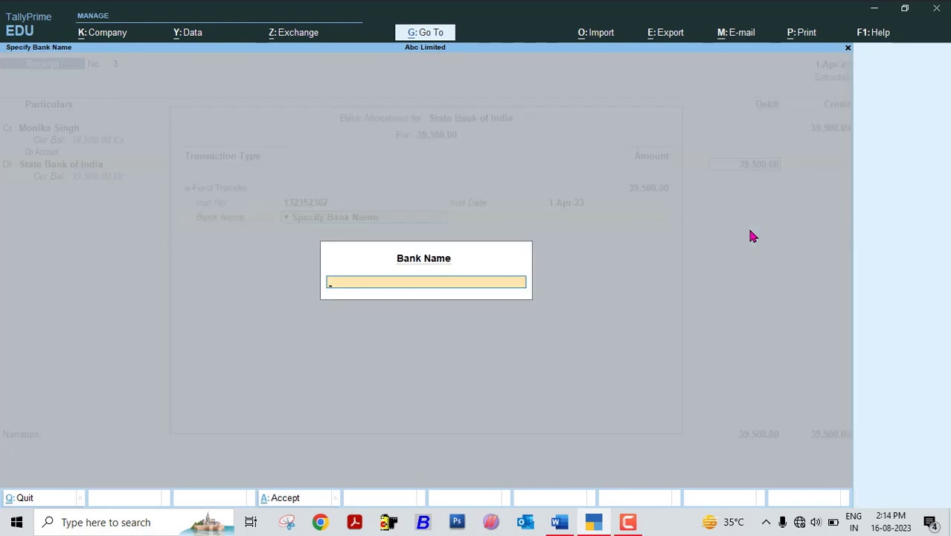
key("Return")
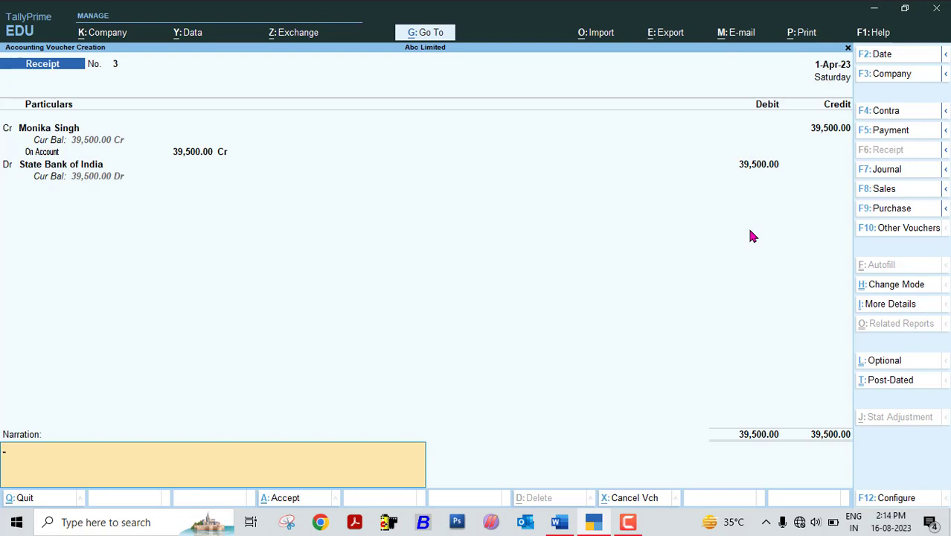
Enter a narration describing the amount received from the payer in sbi bank, and save the receipt voucher.
type("amount receipt from mon")
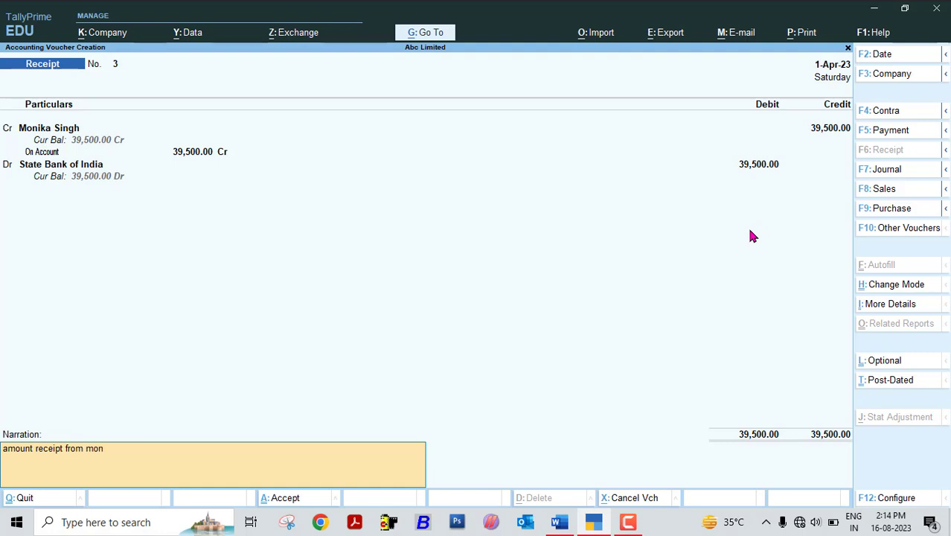
type("ika singh in sbi bank")
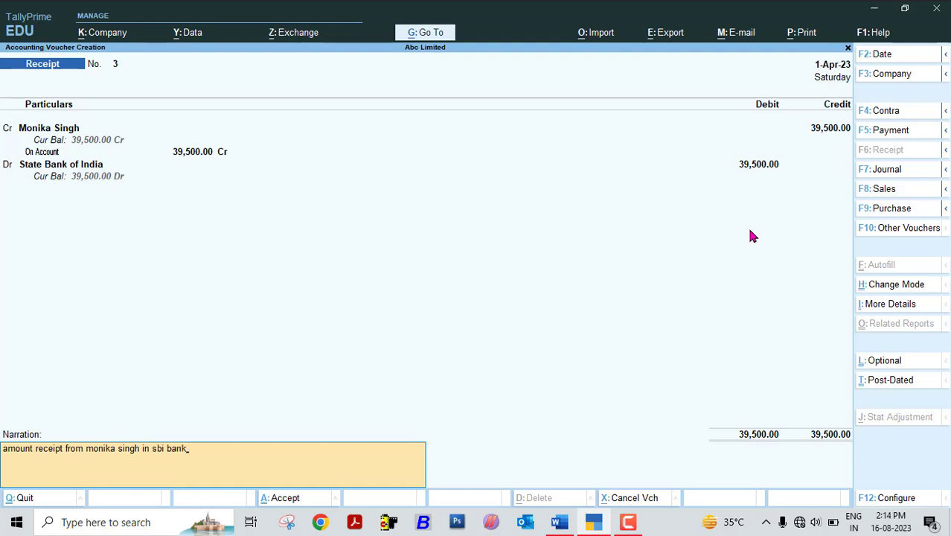
key("Return")
key("Return")
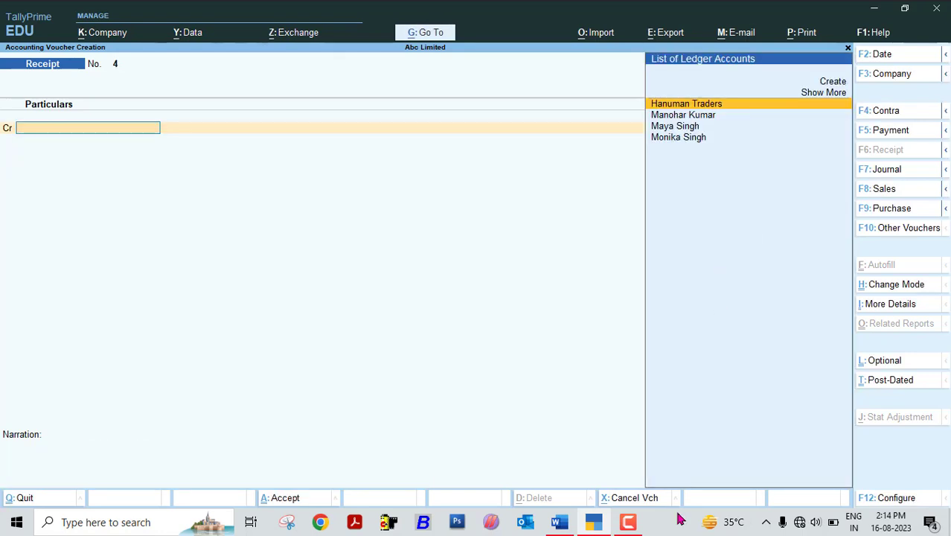
Check the fourth entry in Word, and switch the new receipt voucher in TallyPrime to Single Entry mode.
left_click(560, 522)
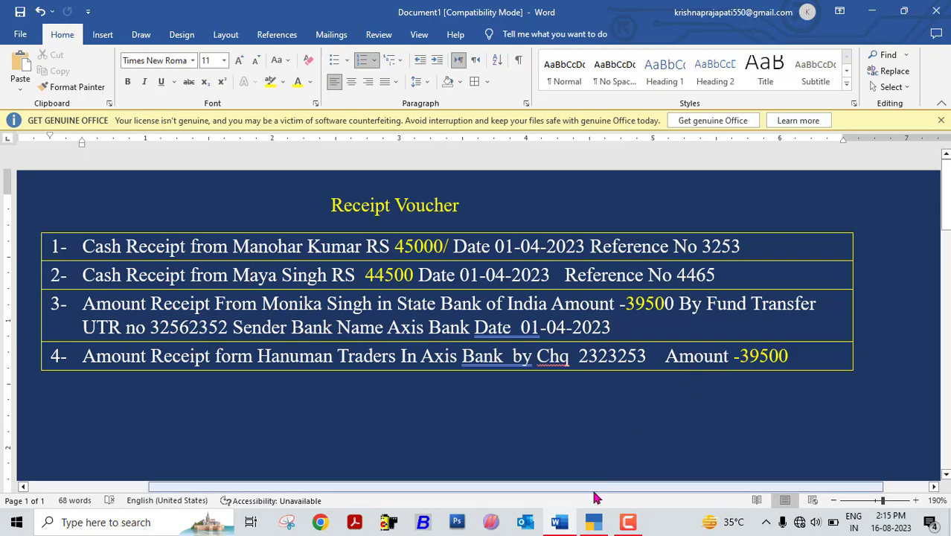
left_click(593, 522)
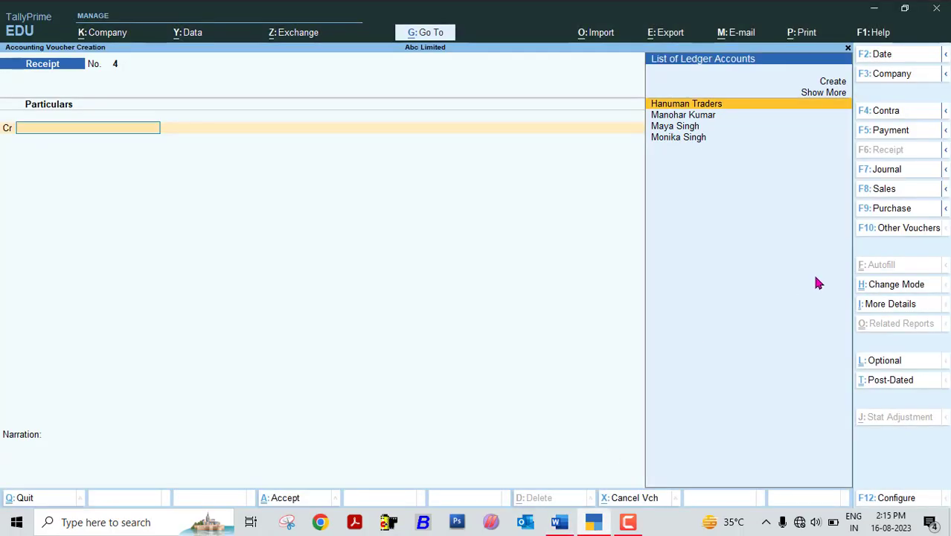
left_click(855, 288)
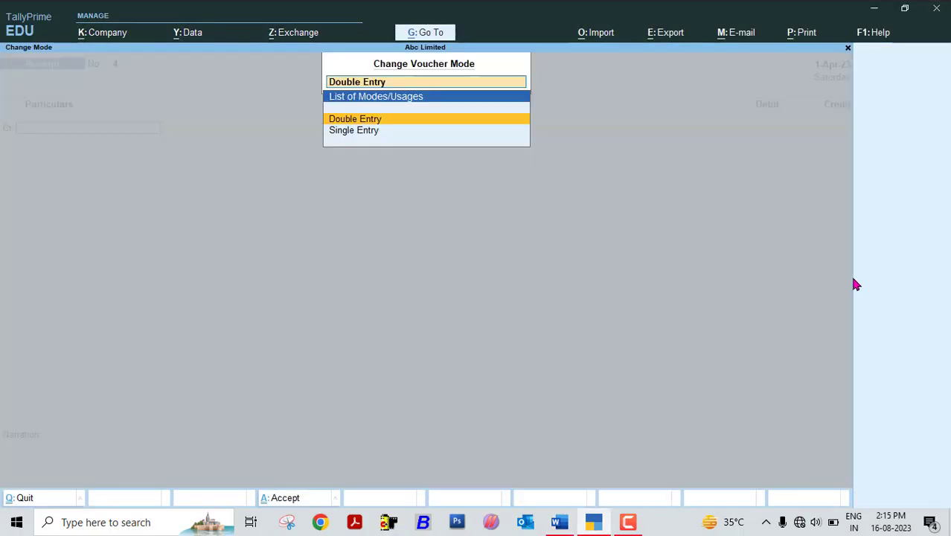
left_click(358, 137)
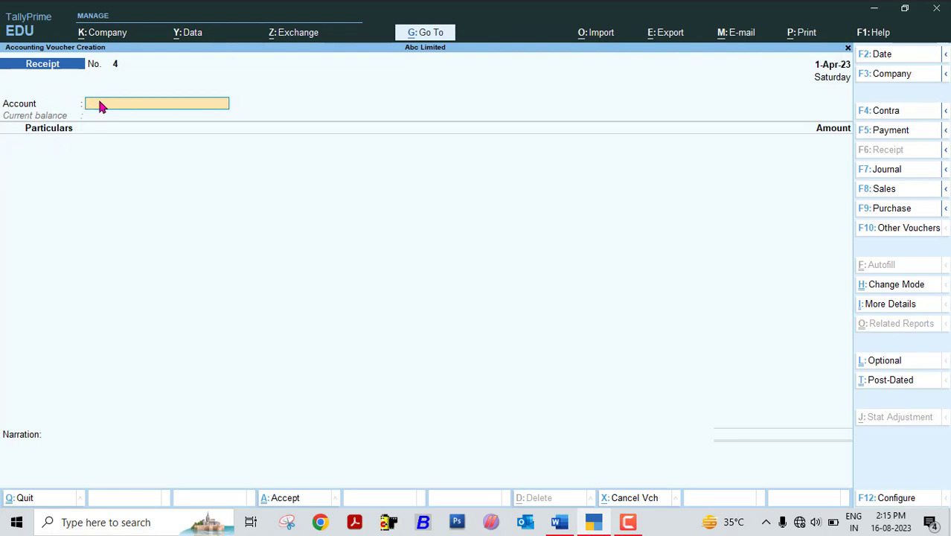
Set Axis Bank as the receiving account, and choose Hanuman Traders as the party ledger under Particulars.
type("ax")
key("Return")
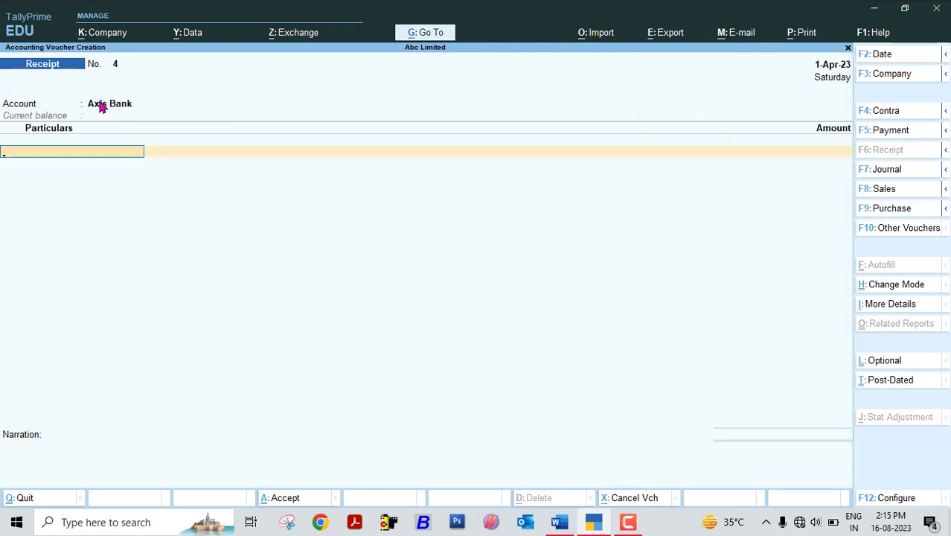
left_click(559, 521)
left_click(559, 522)
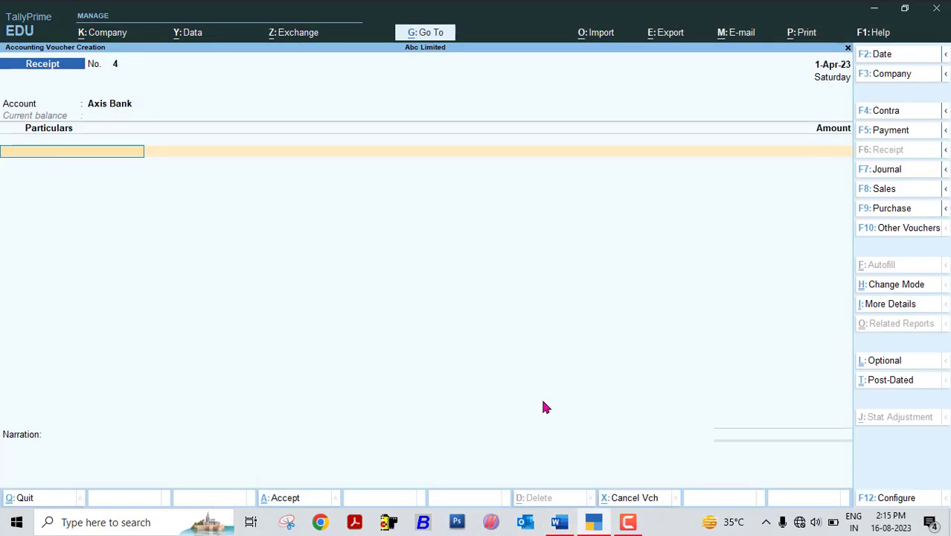
type("Hanu")
key("Return")
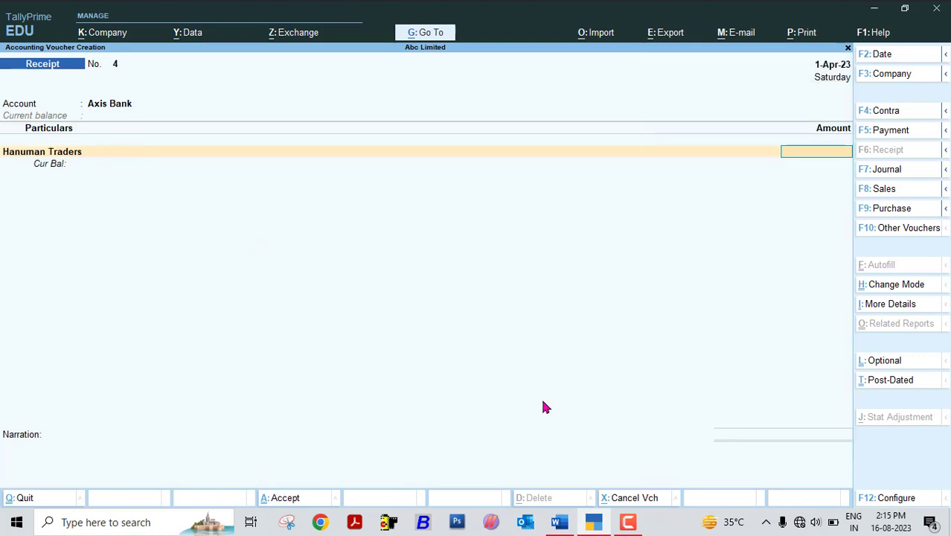
Enter 39,500 as the amount from Hanuman Traders with an On Account bill reference.
type("39,500")
key("Return")
key("Return")
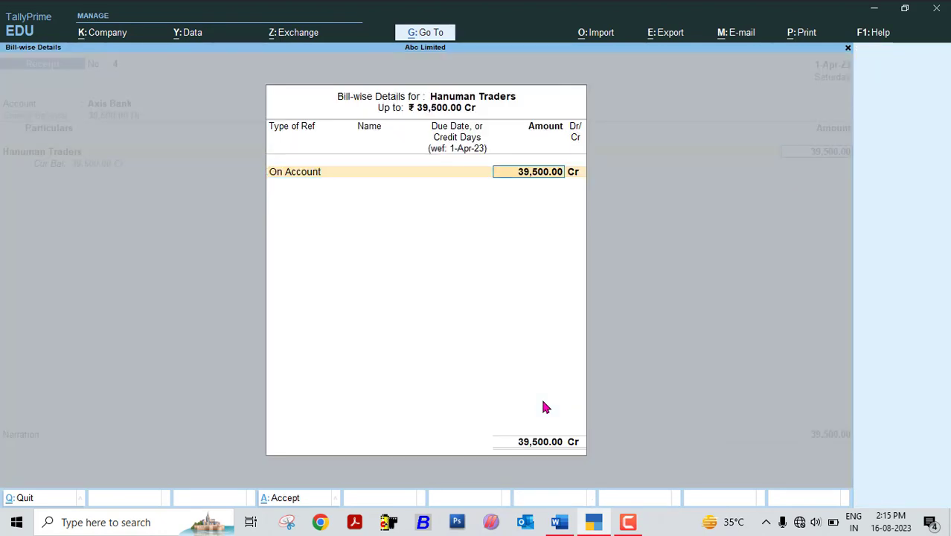
key("Return")
key("Return")
key("Return")
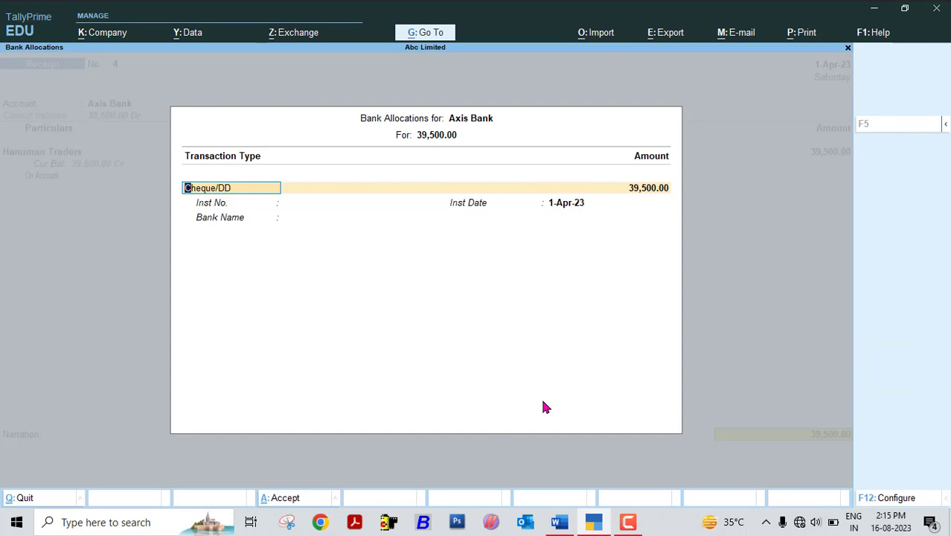
Allocate the Axis Bank receipt as Cheque/DD with instrument number 3612536, keep the default date, and save the voucher without a narration.
key("Return")
key("Return")
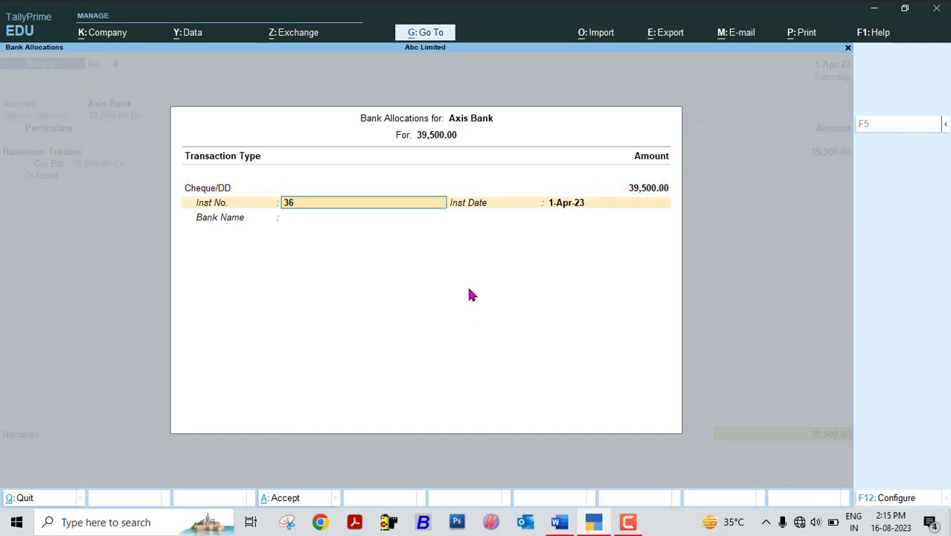
type("3612536")
key("Return")
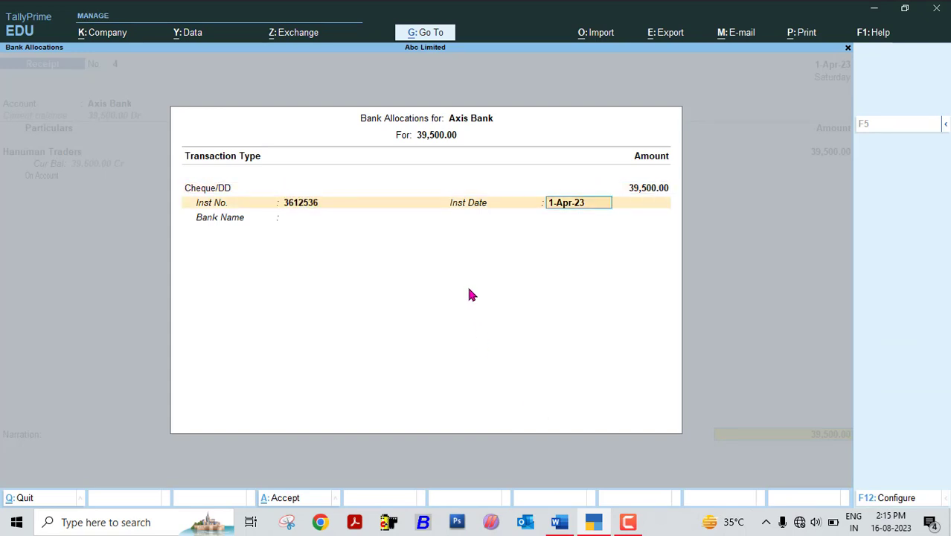
key("Return")
key("Return")
key("Return")
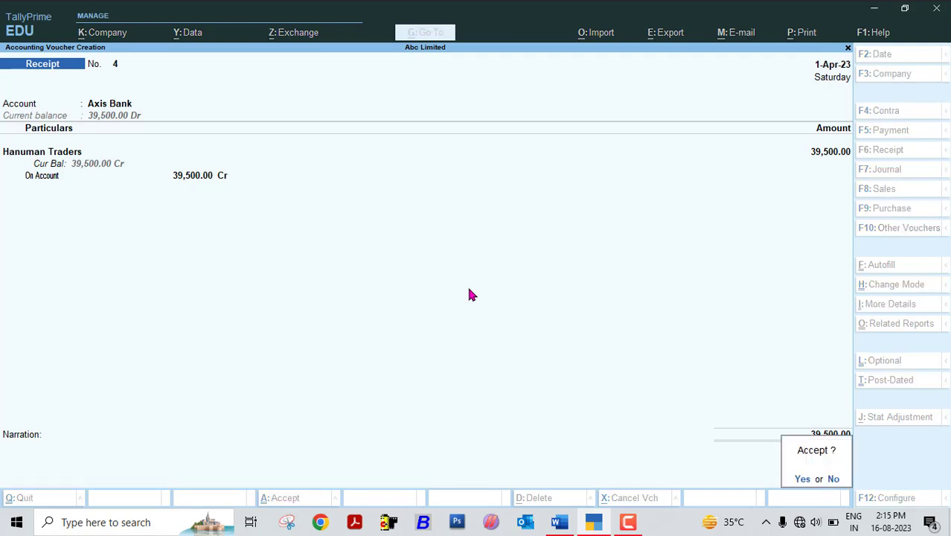
key("Return")
Leave voucher entry and open the Balance Sheet of Abc Limited.
key("Escape")
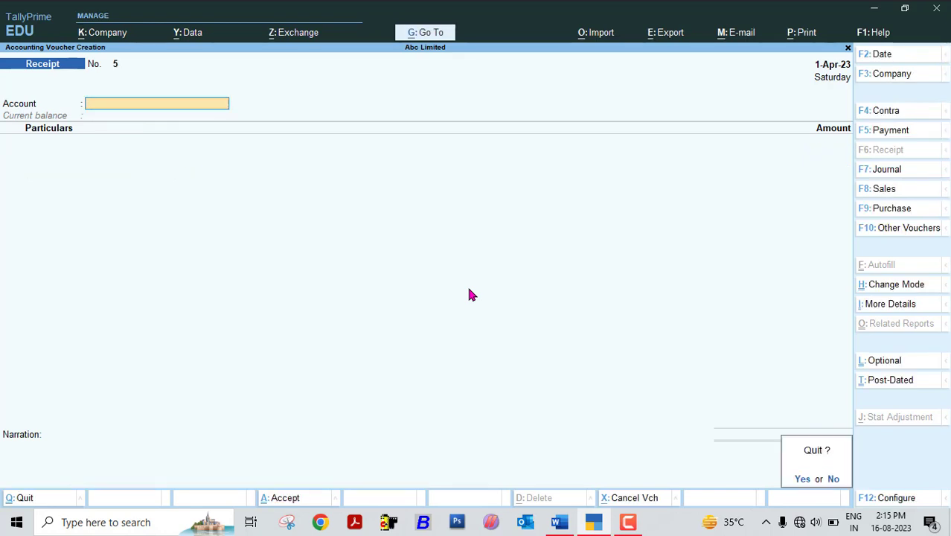
key("Return")
key("Down")
key("Down")
key("Down")
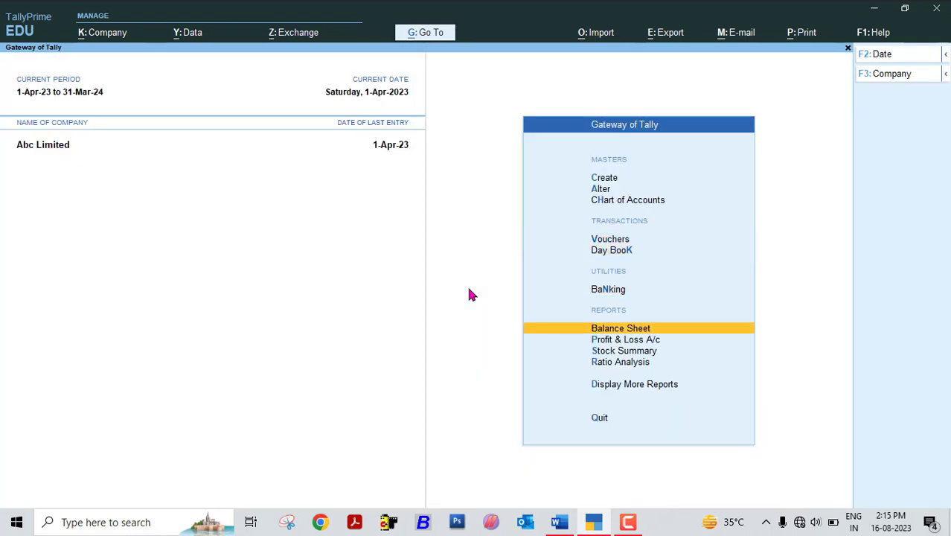
key("Return")
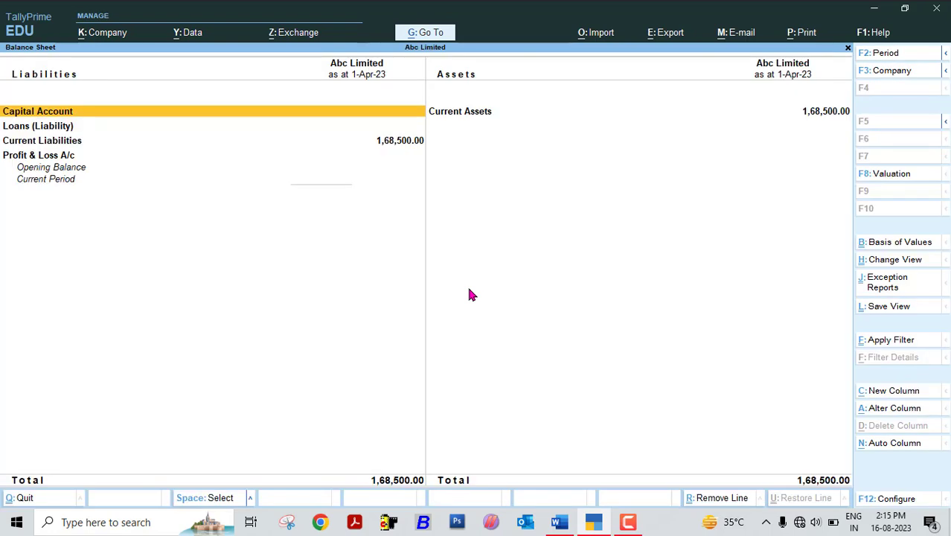
Drill down from Current Liabilities to the Sundry Creditors group to examine the party balances.
key("Down")
key("Down")
key("Return")
key("Return")
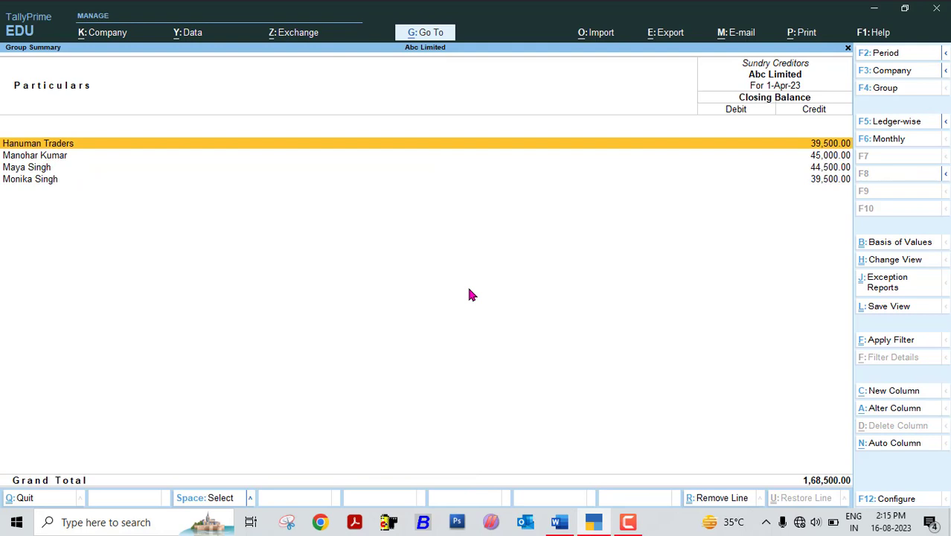
Return to the Balance Sheet and drill down through Current Assets and Cash-in-Hand to the Cash ledger's April vouchers.
key("Escape")
key("Escape")
key("Right")
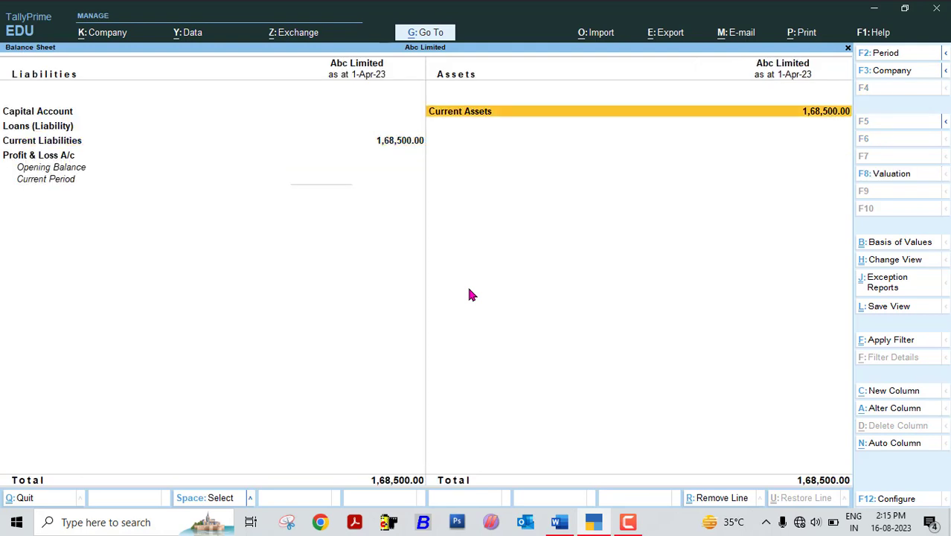
key("Return")
key("Return")
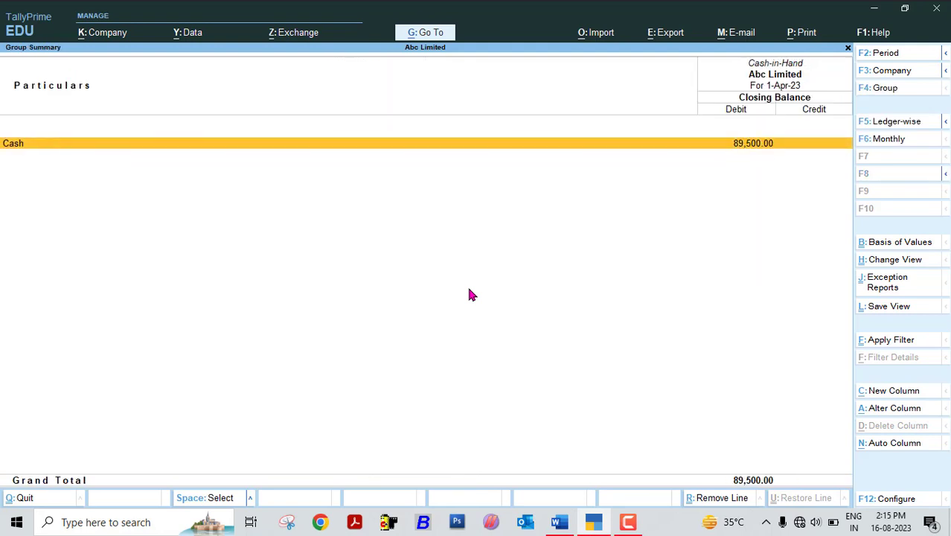
key("Return")
key("Return")
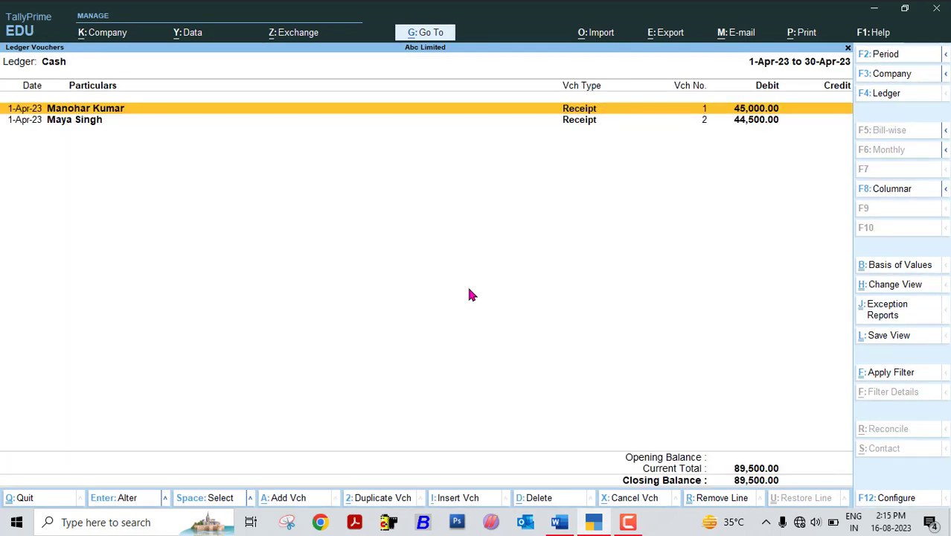
Go back to the Current Assets summary and open the Bank Accounts group to examine the bank ledger balances.
key("Escape")
key("Escape")
key("Escape")
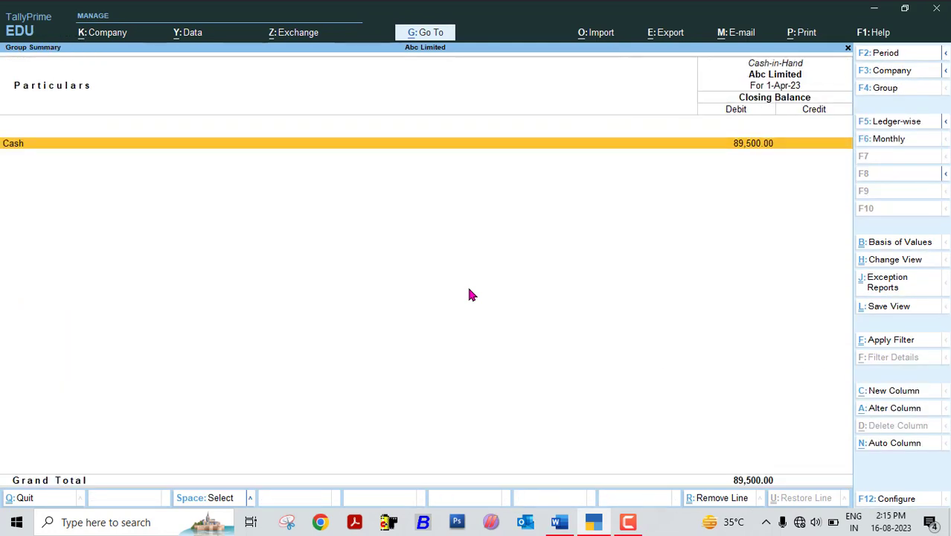
key("Down")
key("Return")
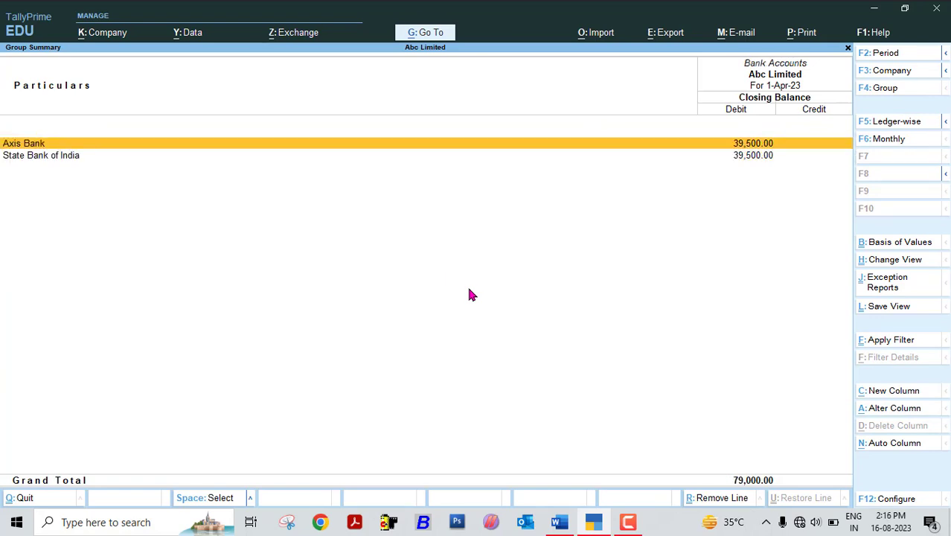
Return to the Balance Sheet and switch to the Word document.
key("Escape")
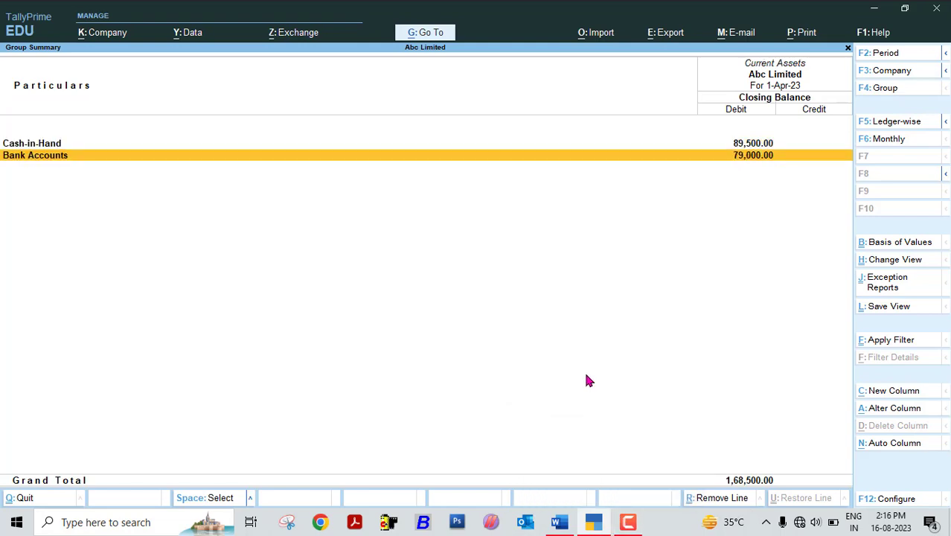
key("Escape")
left_click(561, 522)
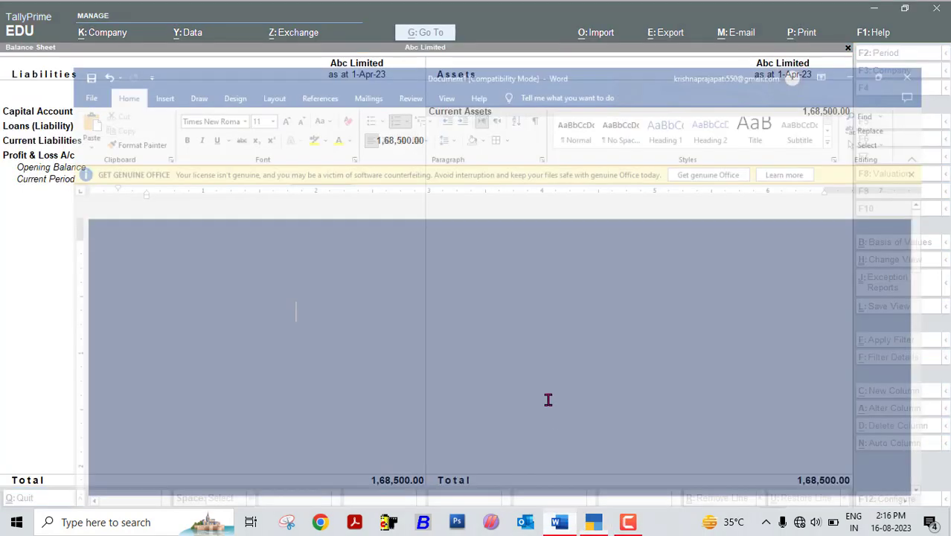